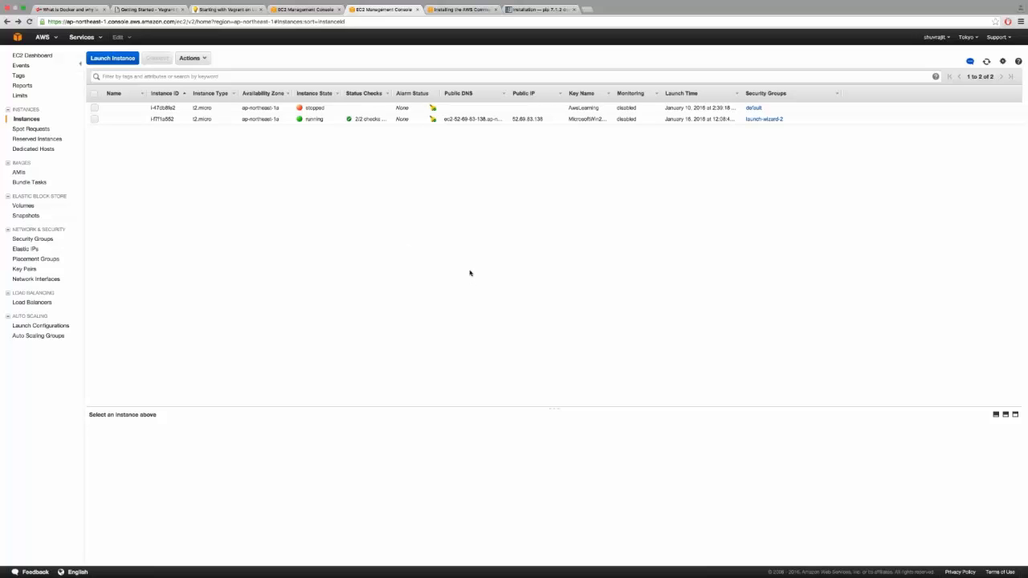
scroll(470, 273, "down", 1)
scroll(136, 71, "down", 1)
mouse_move(664, 567)
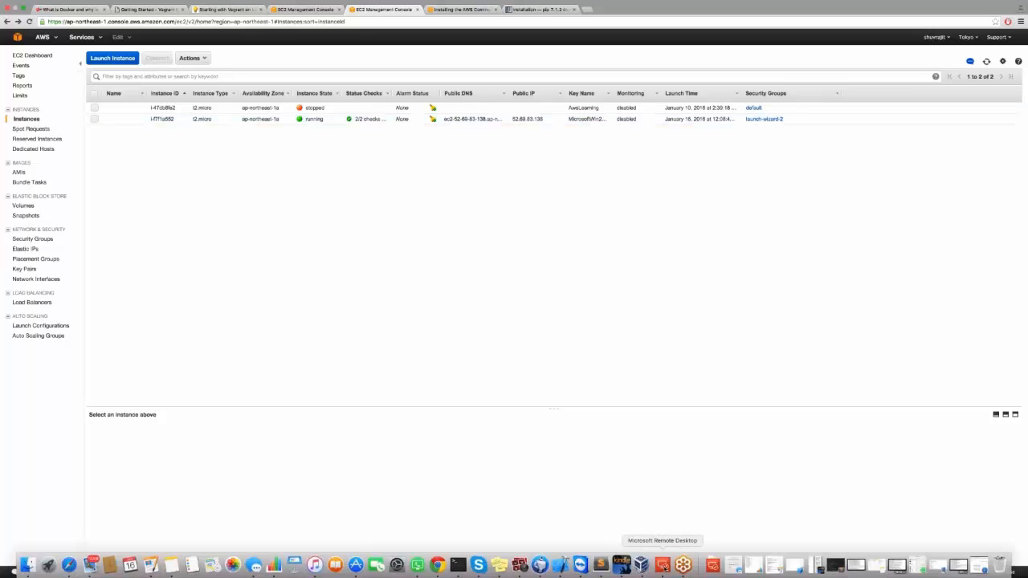
Examine the AWSCLI folder and the command prompt in the remote Windows desktop session.
left_click(663, 566)
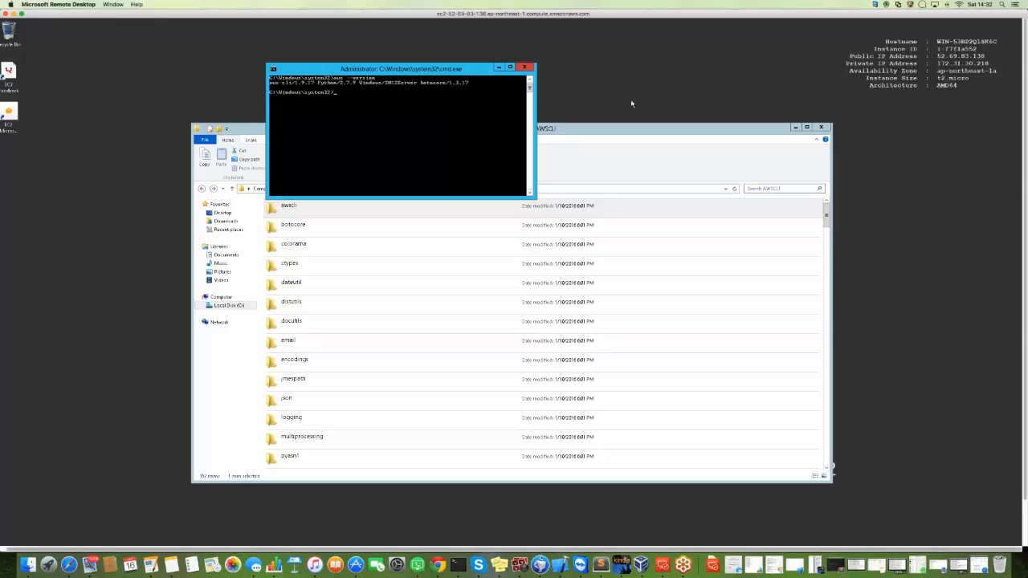
scroll(636, 159, "down", 10)
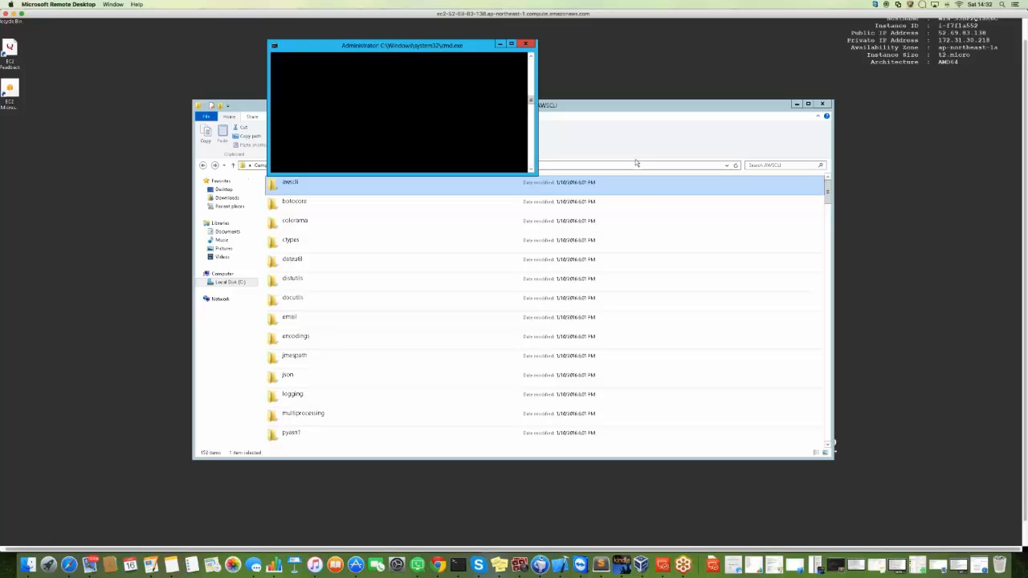
scroll(635, 162, "up", 4)
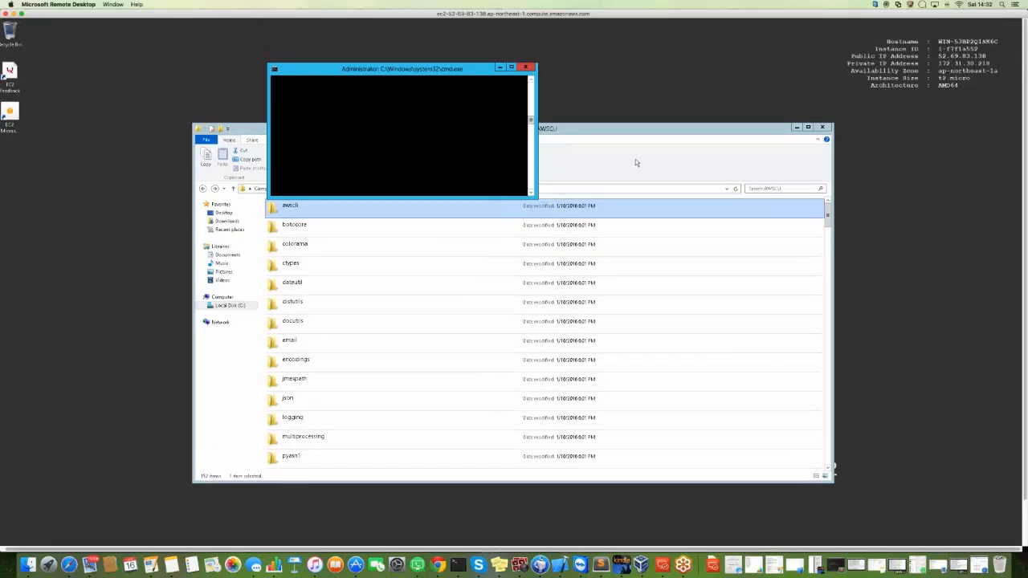
left_click(506, 121)
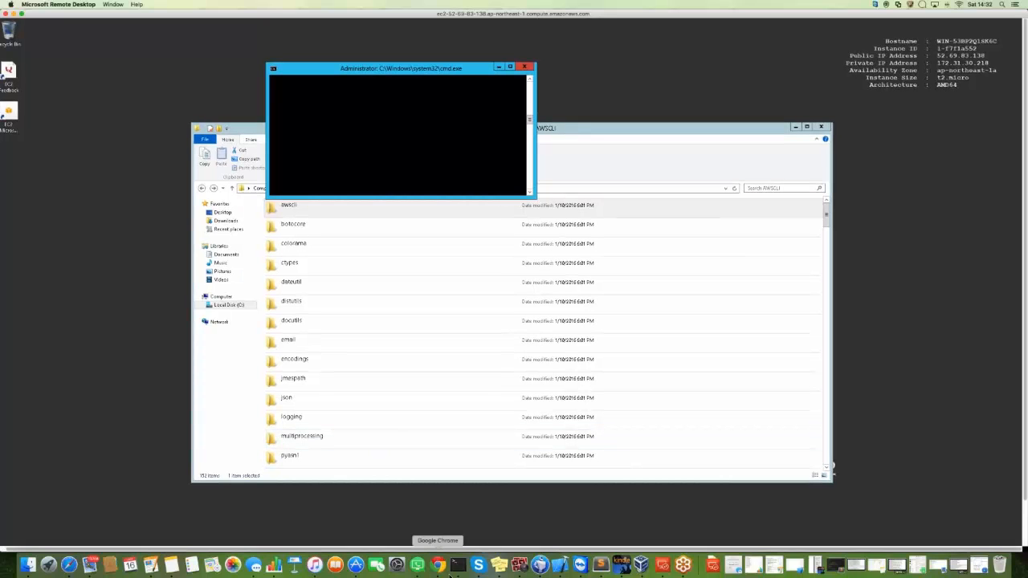
Return to the browser, open S3 and try to create a bucket named Win2k12_1601 in the Tokyo region.
left_click(438, 564)
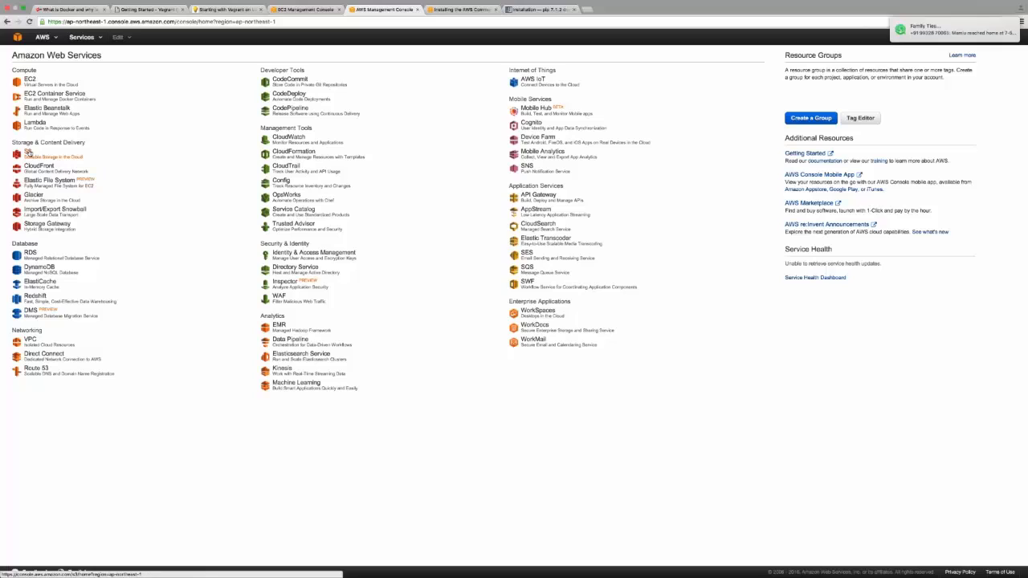
left_click(28, 153)
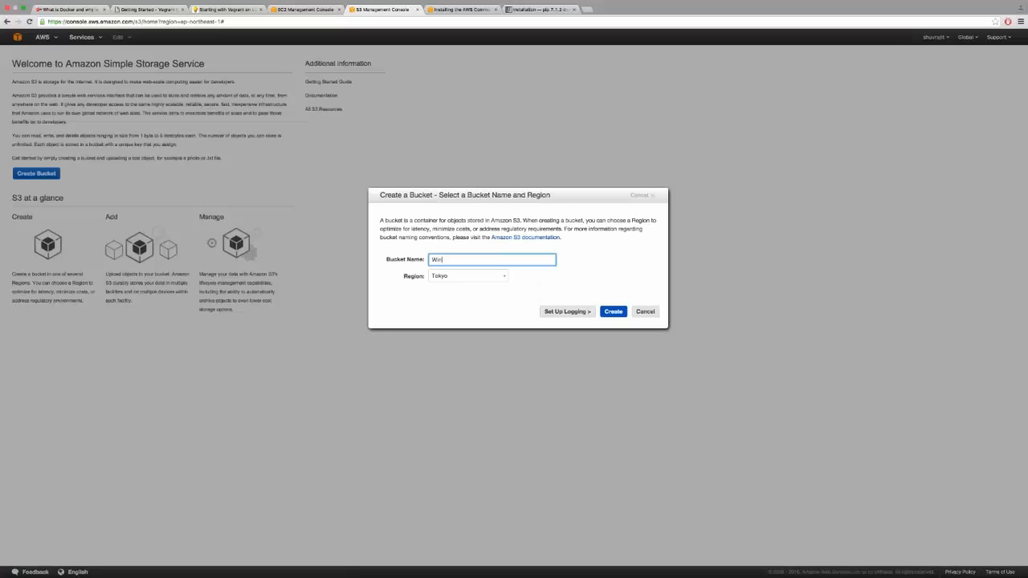
type("12_1601")
key("Return")
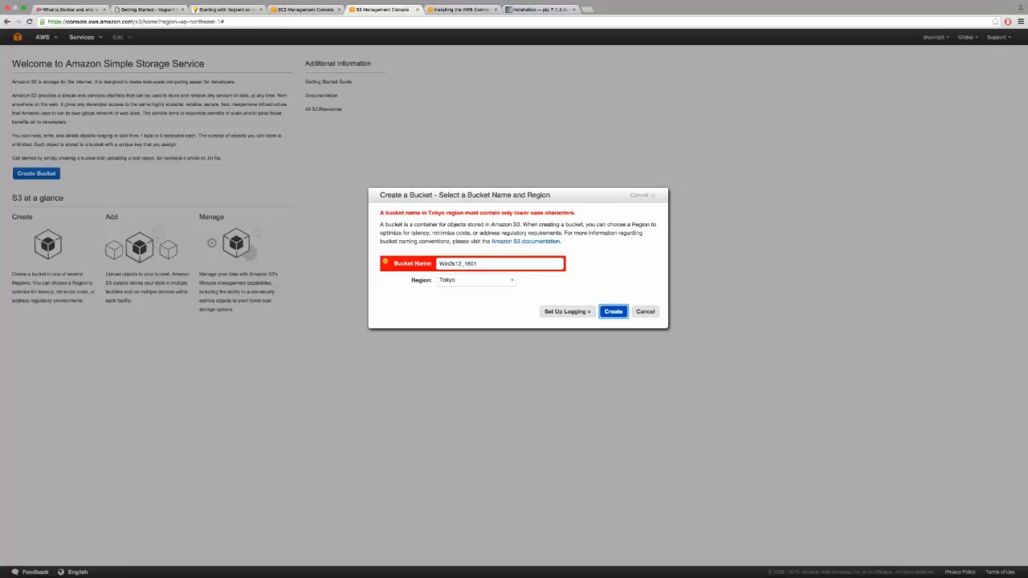
Change the bucket name's first letter to a lowercase w and try creating the bucket again.
left_click(479, 264)
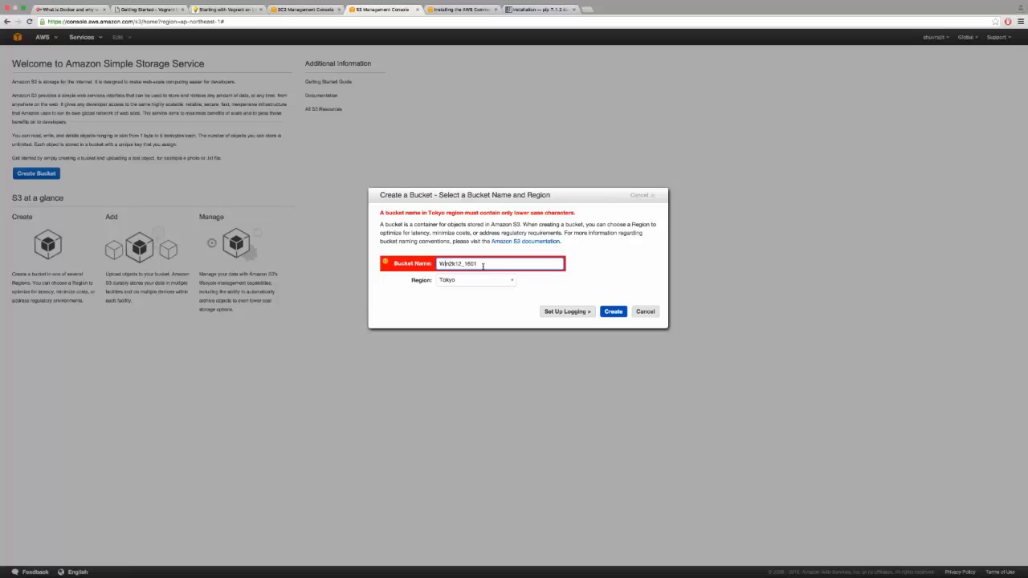
key("BackSpace")
type("w")
left_click(613, 312)
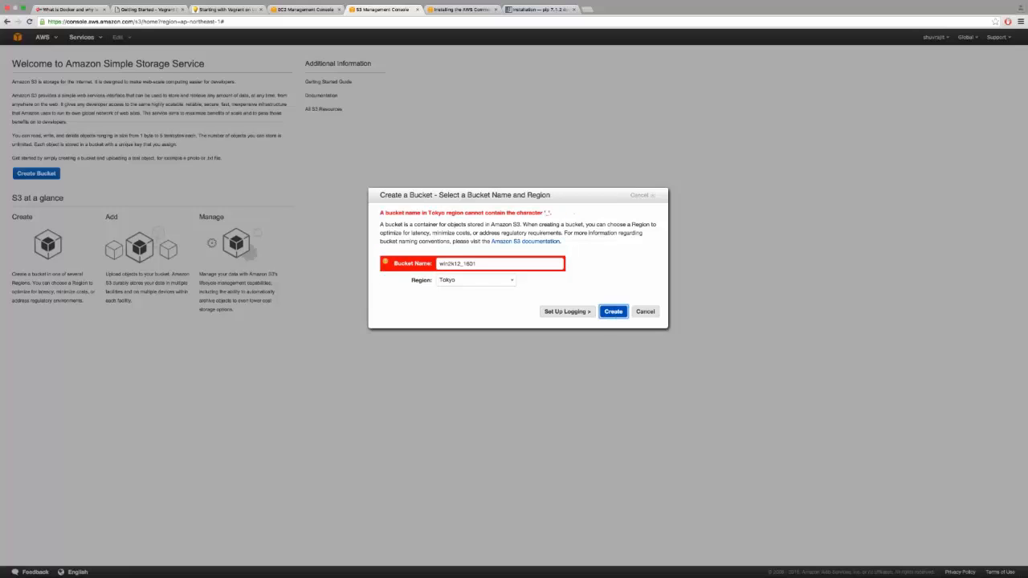
Remove the _1601 suffix so the name is win2k12 and create the bucket.
left_click(456, 263)
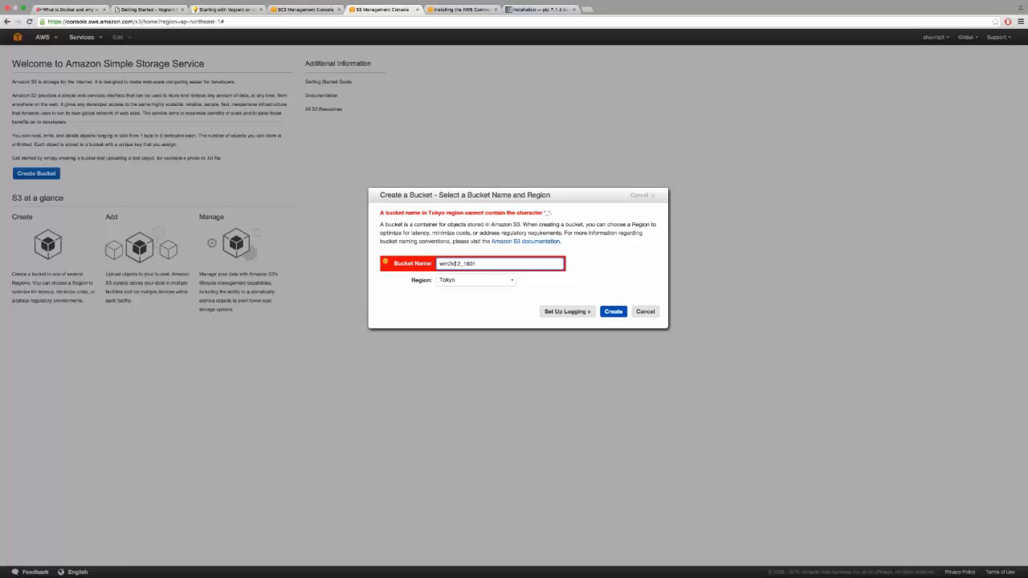
key("Return")
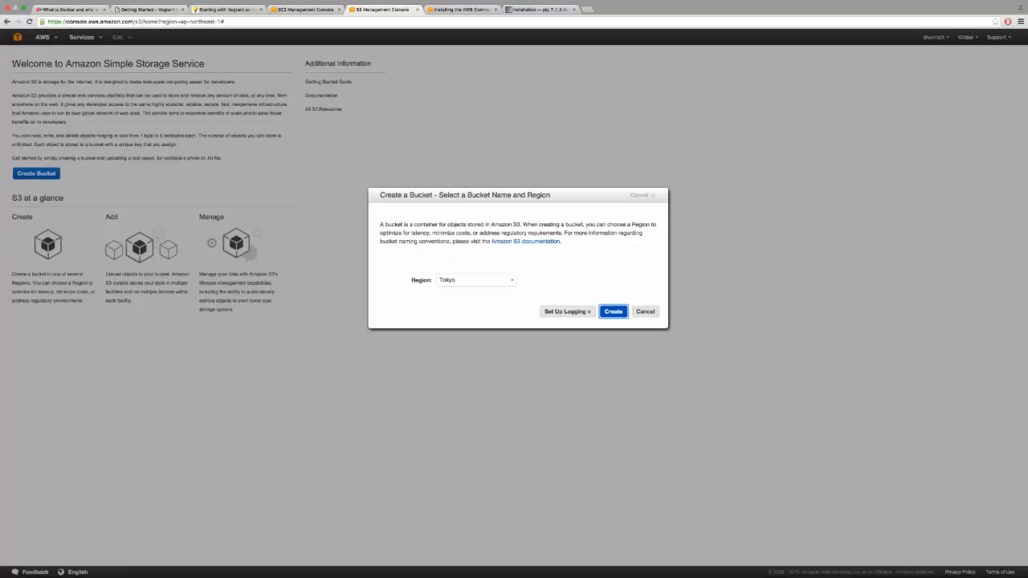
left_click(464, 264)
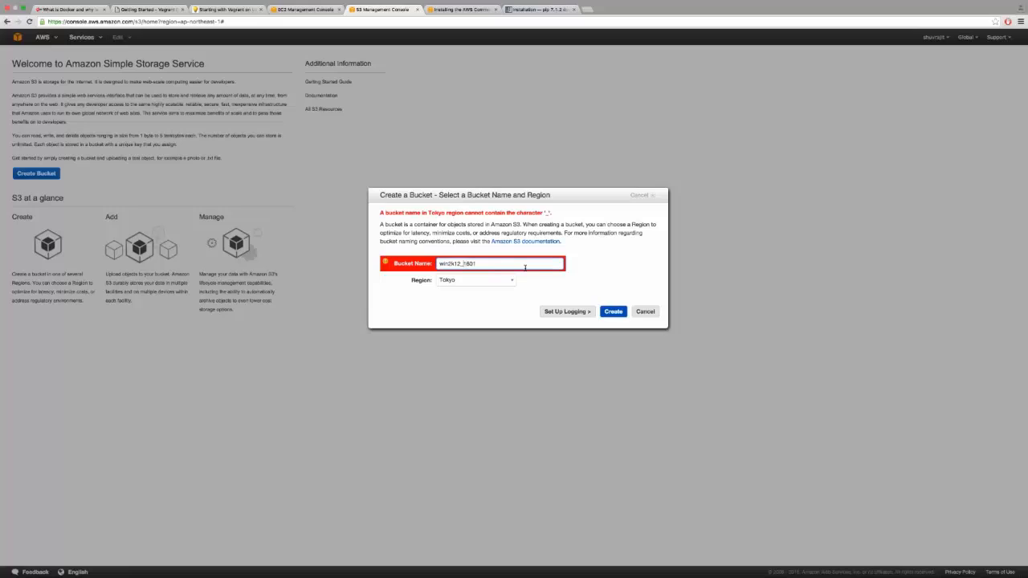
key("BackSpace")
key("BackSpace")
key("BackSpace")
key("BackSpace")
key("BackSpace")
left_click(614, 313)
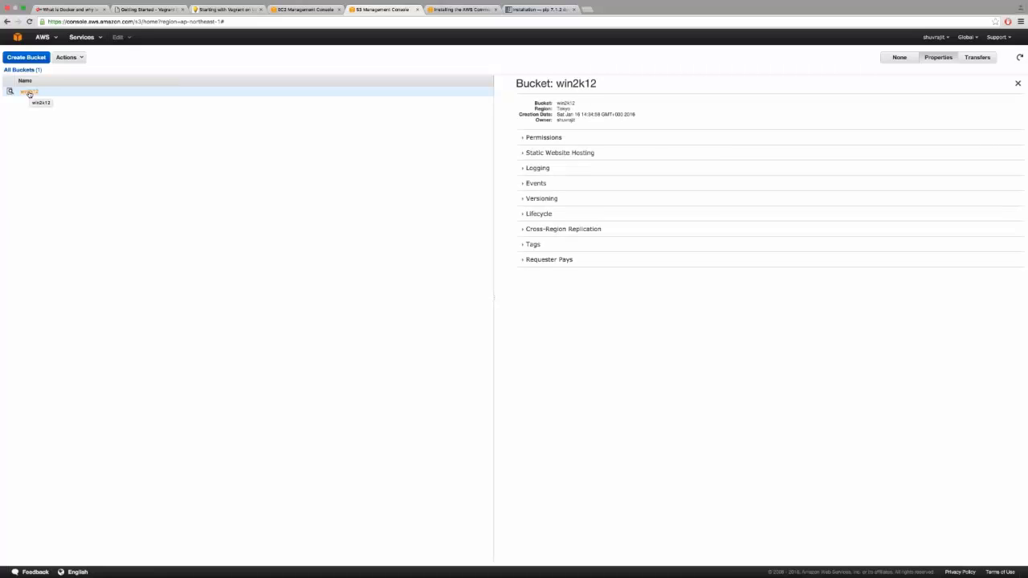
Open the win2k12 bucket and display its properties.
left_click(29, 92)
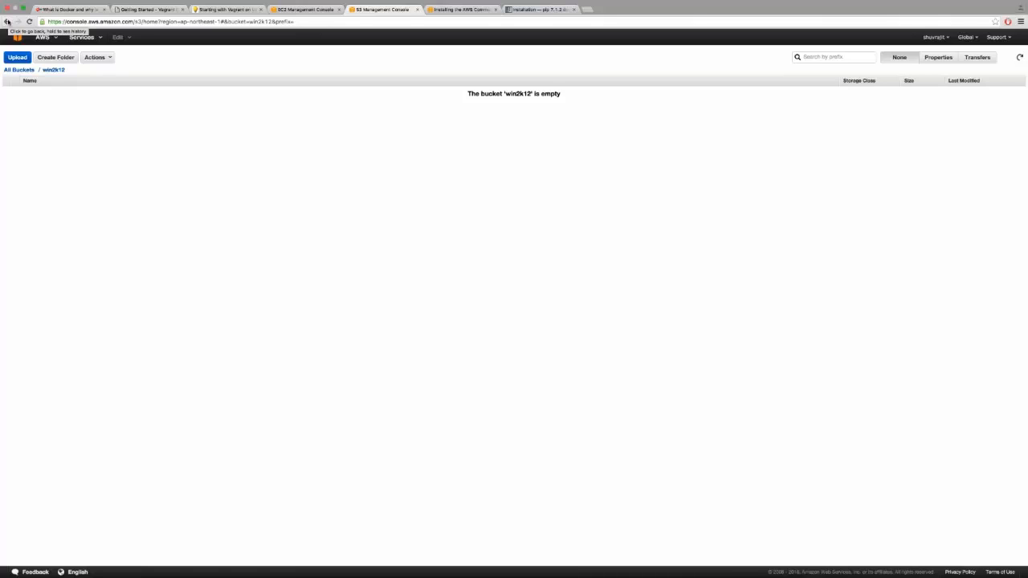
left_click(940, 58)
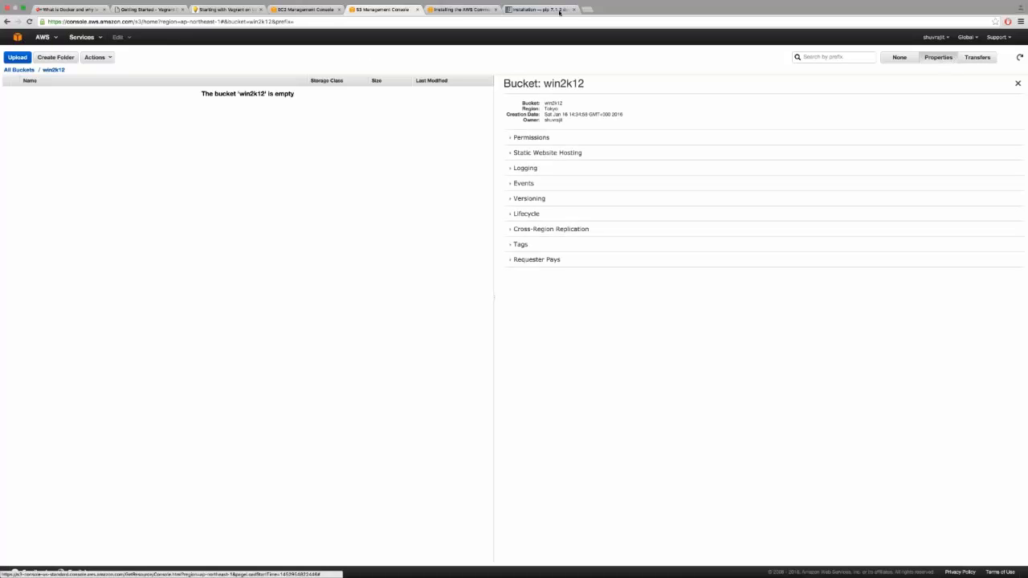
Search the web in a new tab for fuse tool.
left_click(587, 8)
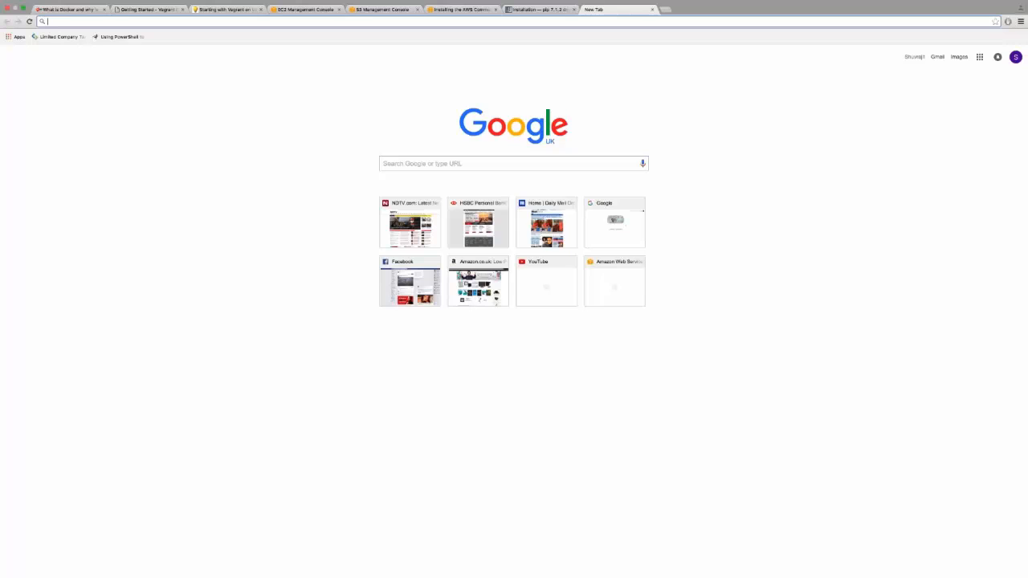
type("fuse")
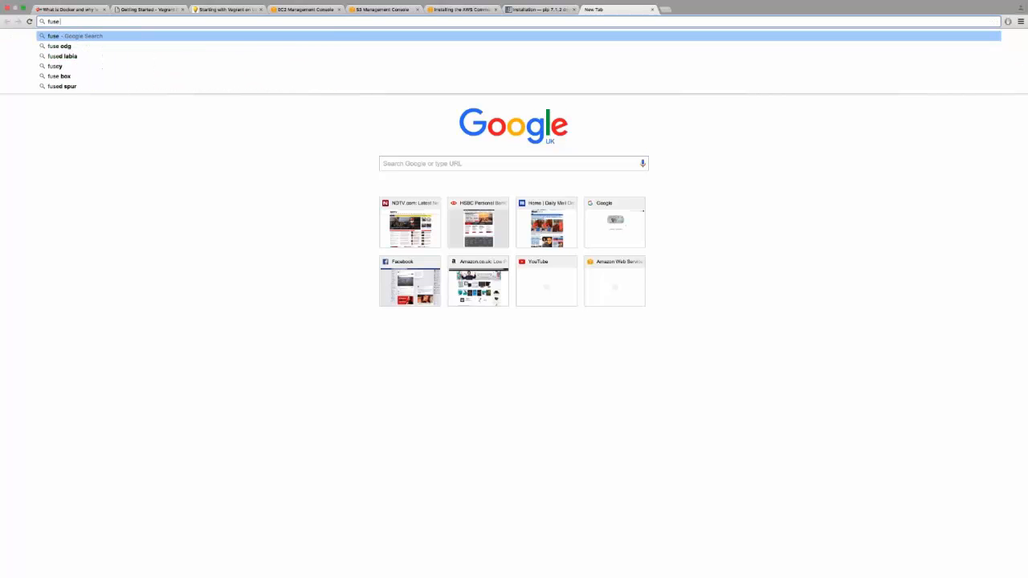
type(" tool")
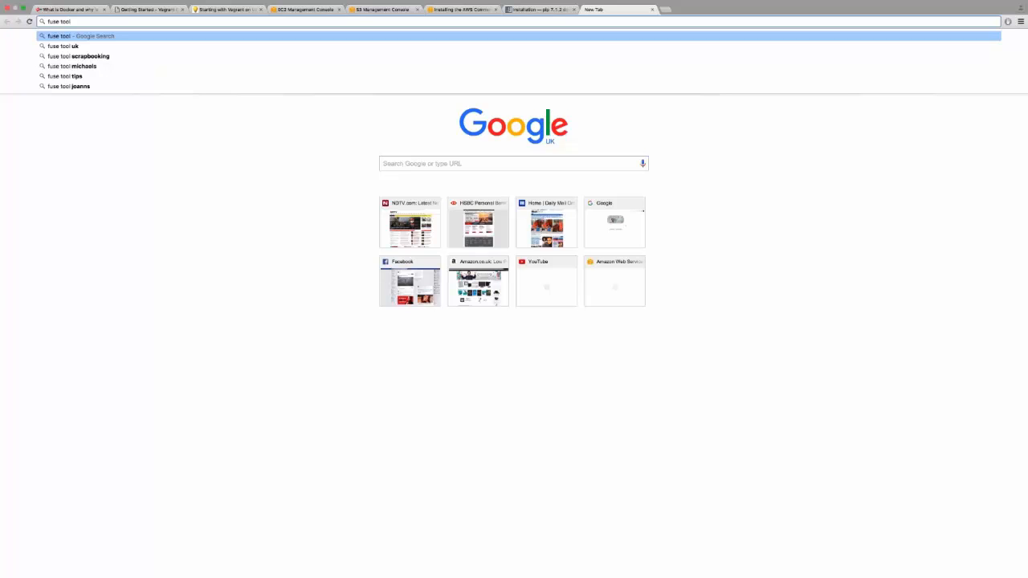
key("Return")
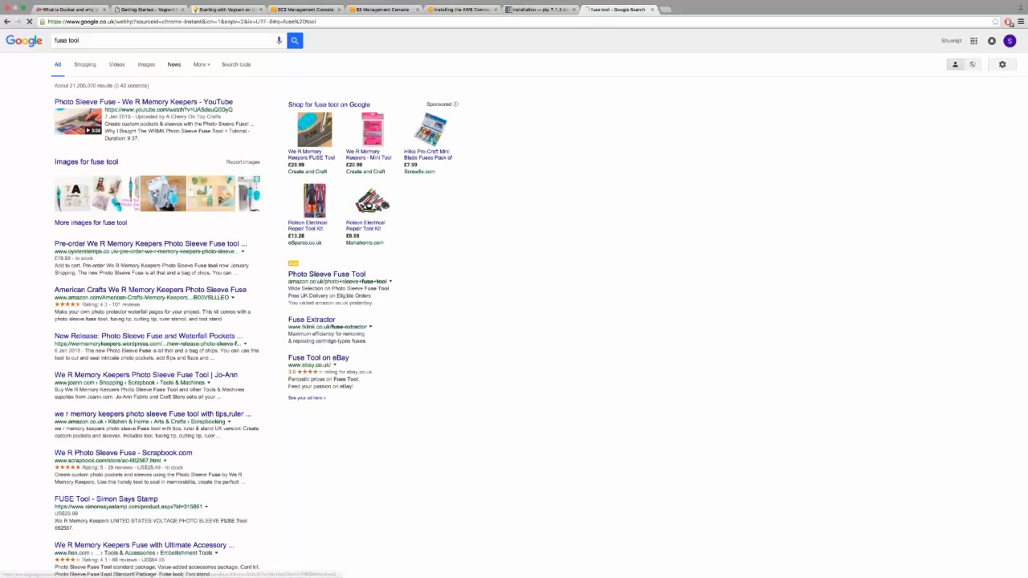
Refine the search to aws fuse tool and scroll through the results.
left_click(55, 40)
type("aws")
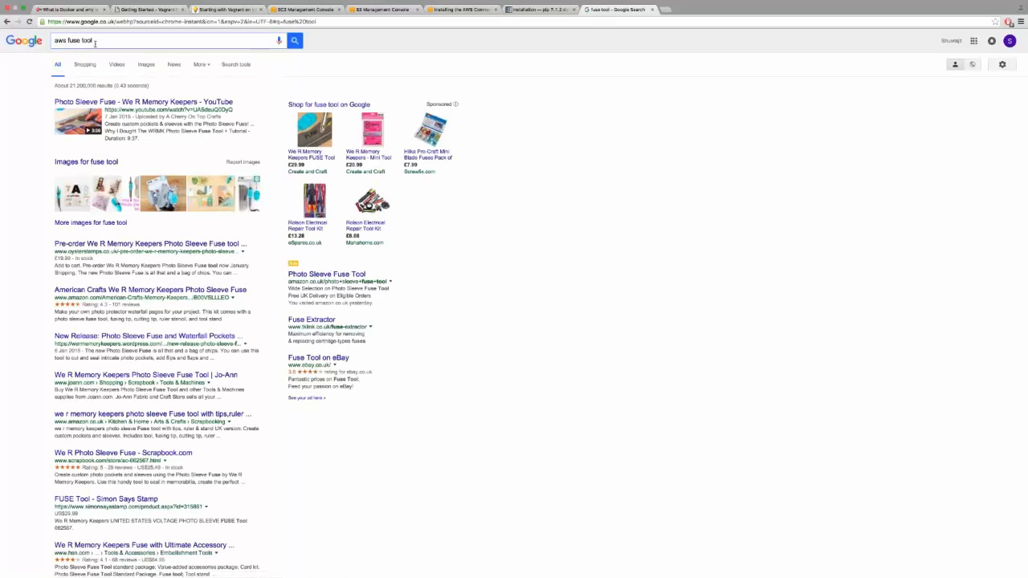
key("Return")
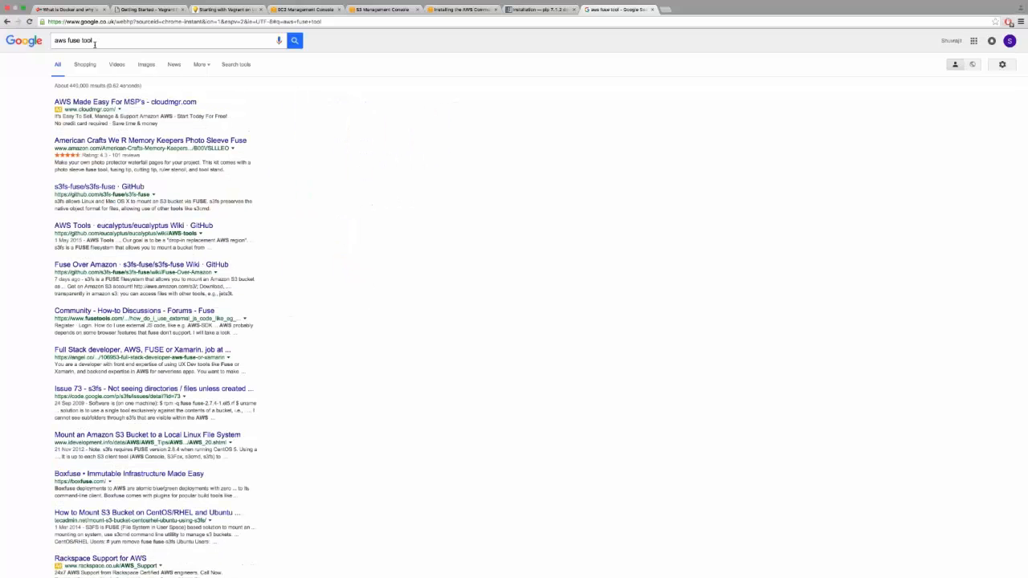
scroll(94, 44, "down", 3)
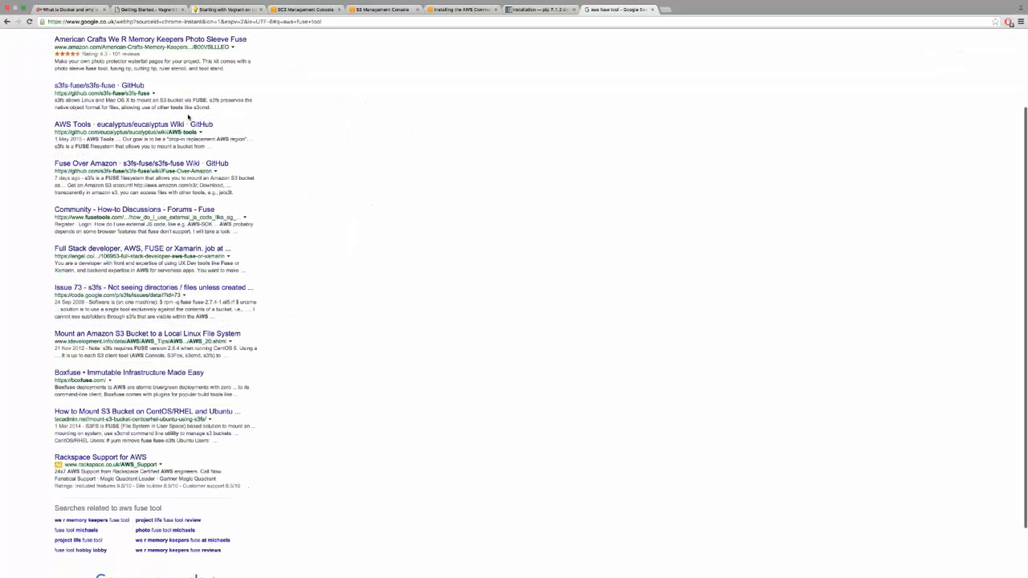
scroll(95, 45, "up", 3)
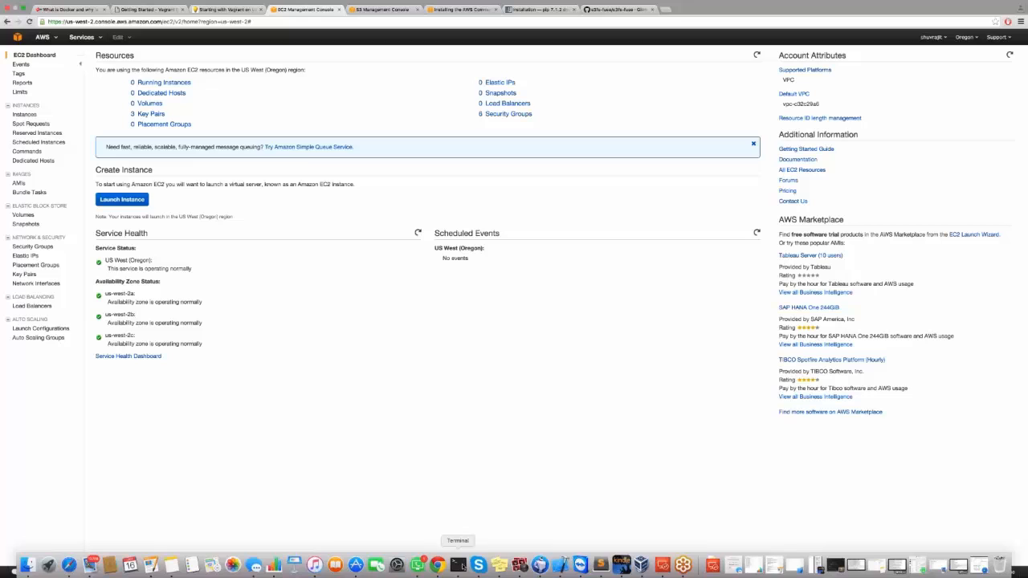
right_click(461, 565)
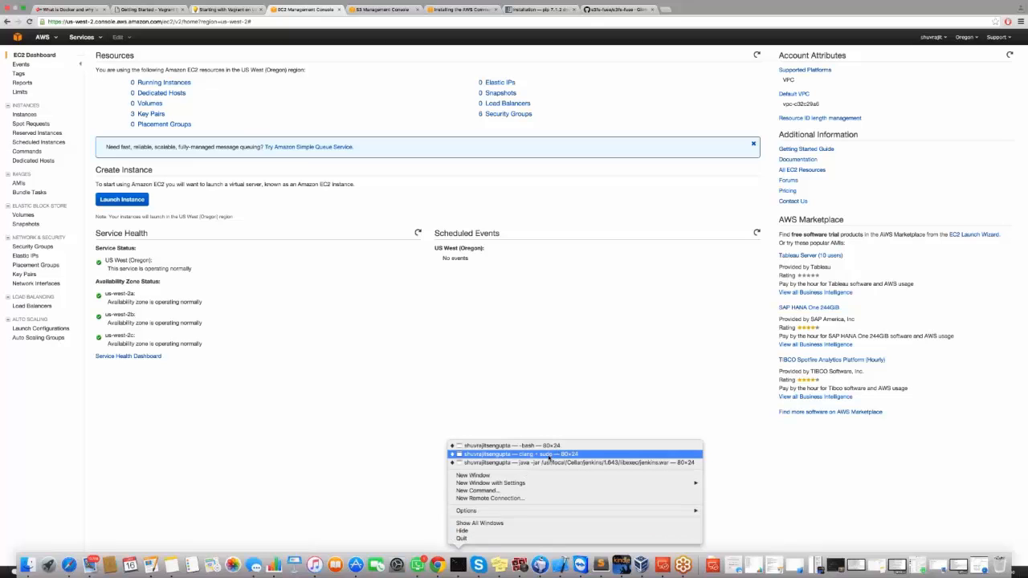
left_click(550, 455)
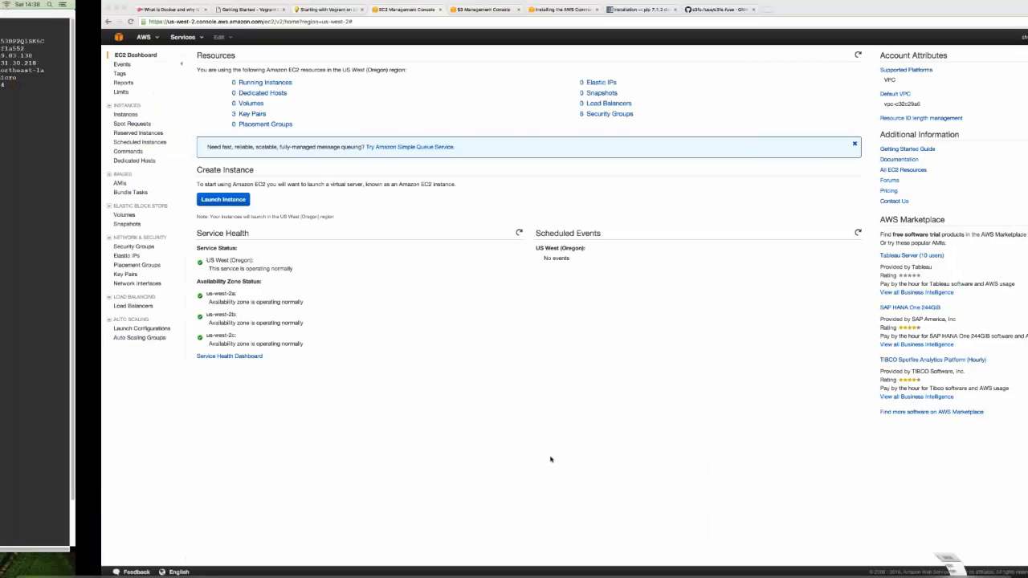
key("super+m")
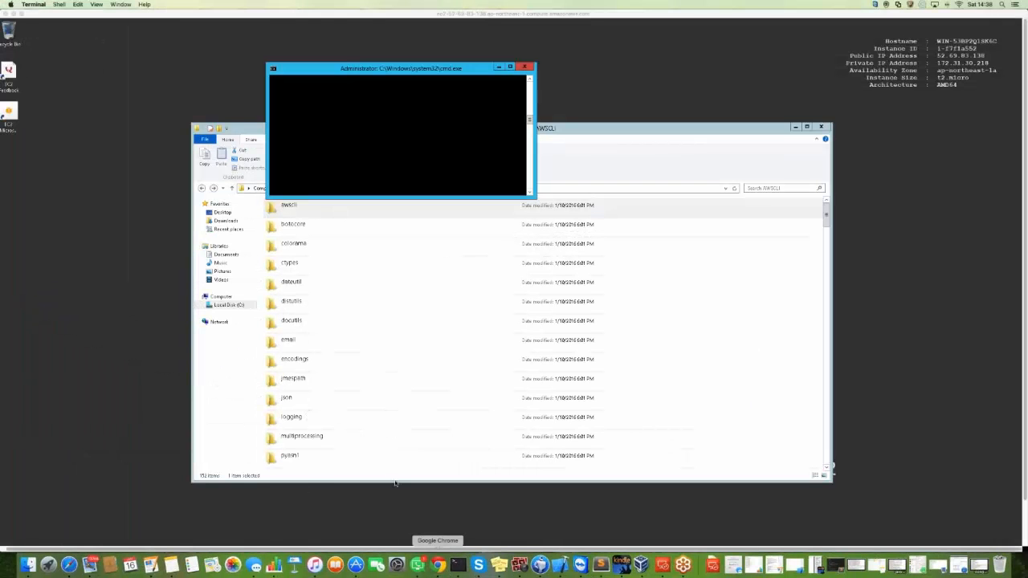
left_click(437, 565)
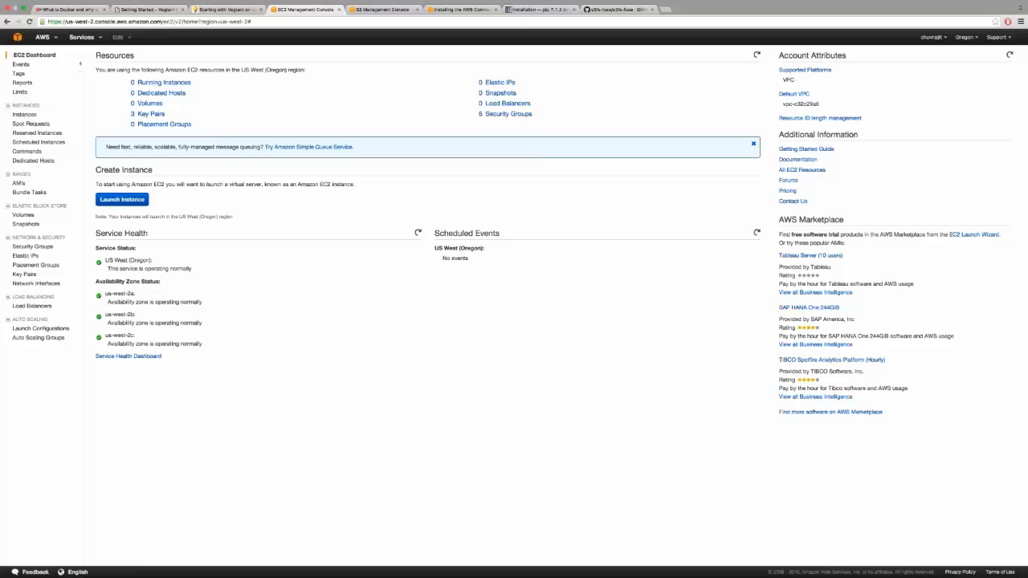
Launch a new EC2 instance and choose the Red Hat Enterprise Linux 7.2 AMI.
left_click(121, 199)
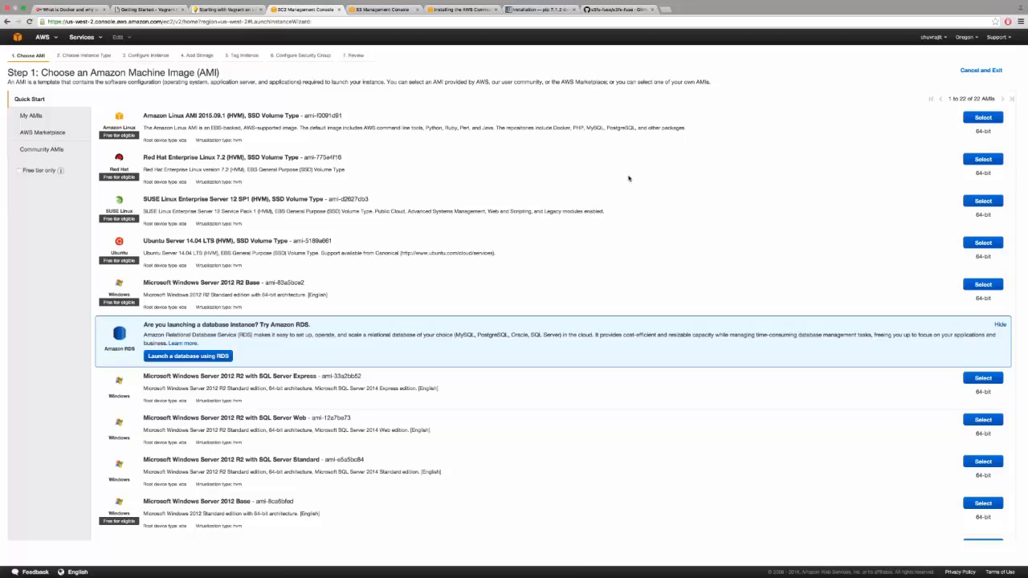
left_click(984, 161)
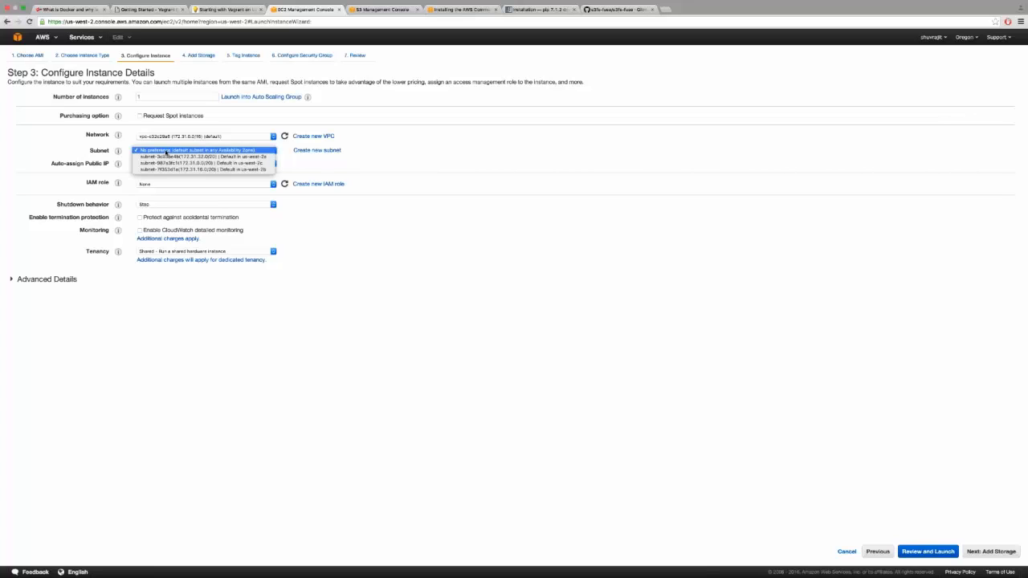
Start creating a new subnet from the instance details page, naming it Aws_London.
left_click(424, 161)
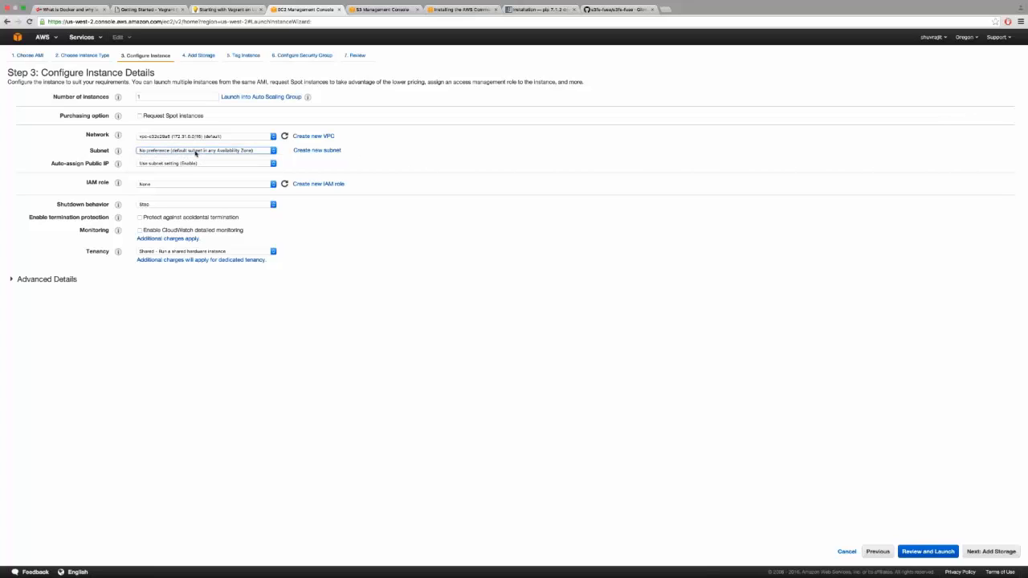
left_click(318, 152)
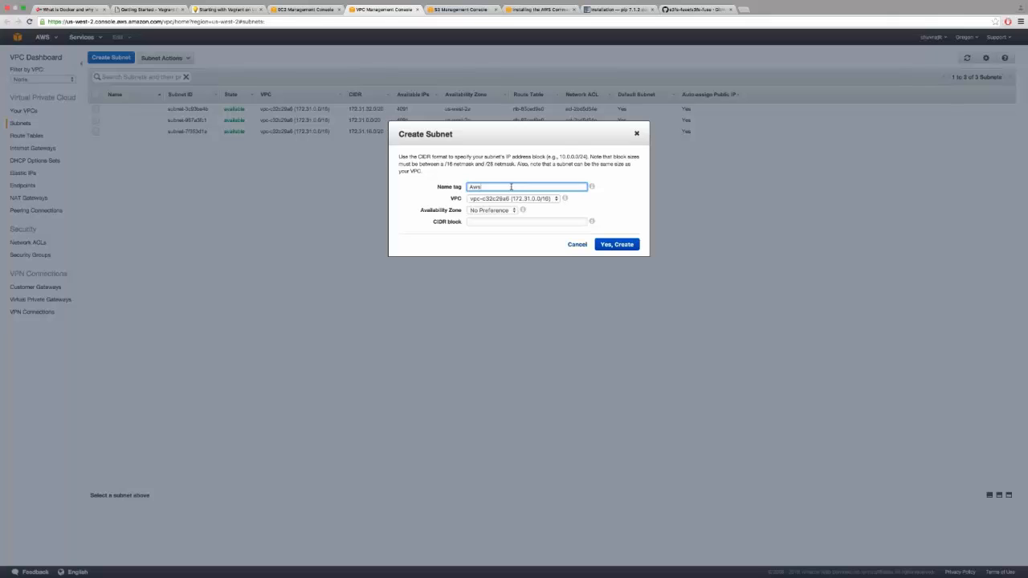
type("ondon")
left_click(500, 223)
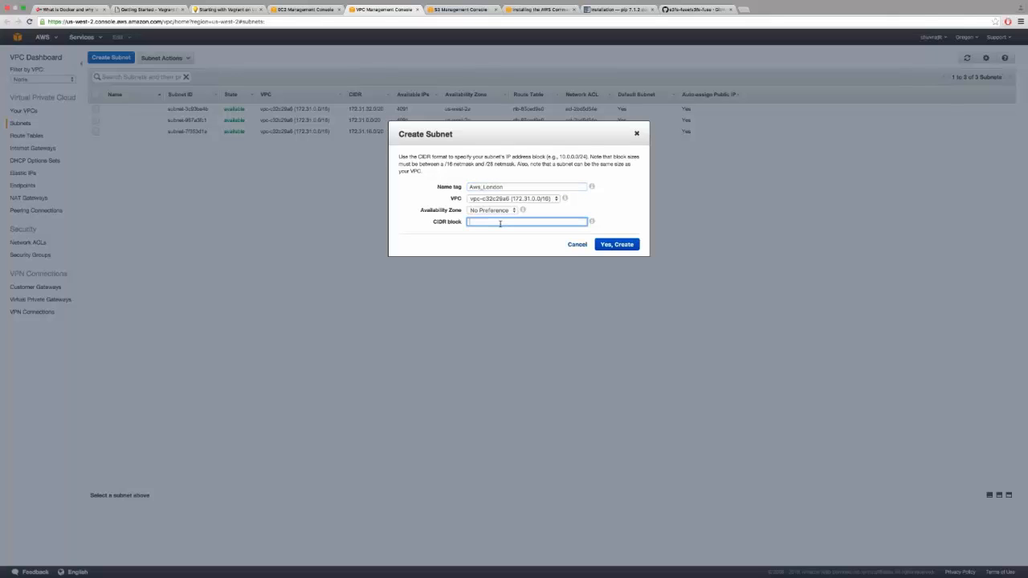
Try to create the Aws_London subnet with CIDR block 172.31.20.0/20, then with 172.31.20.0/16.
type("17")
type("2..31.20.0/20")
mouse_move(592, 221)
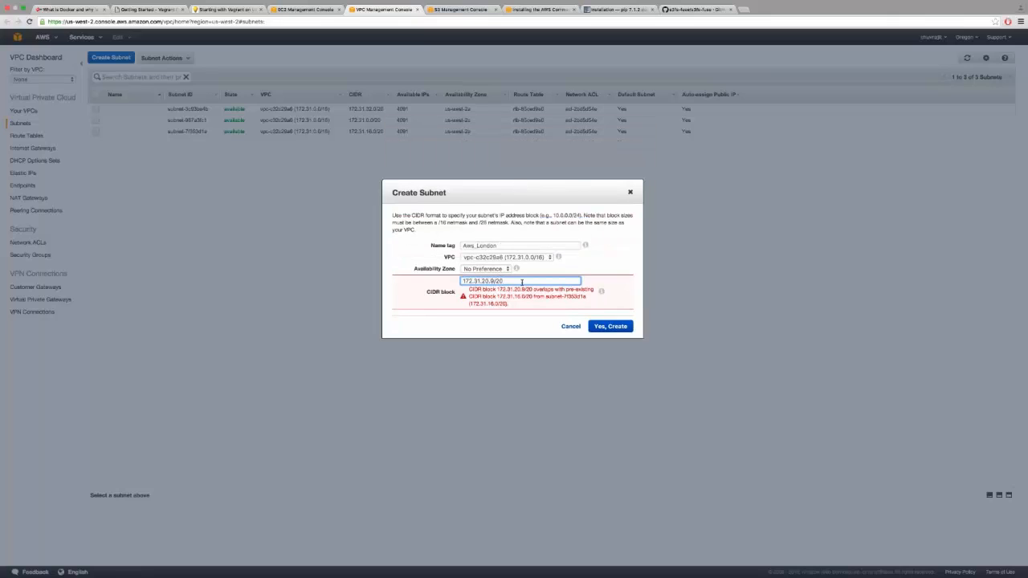
mouse_move(603, 296)
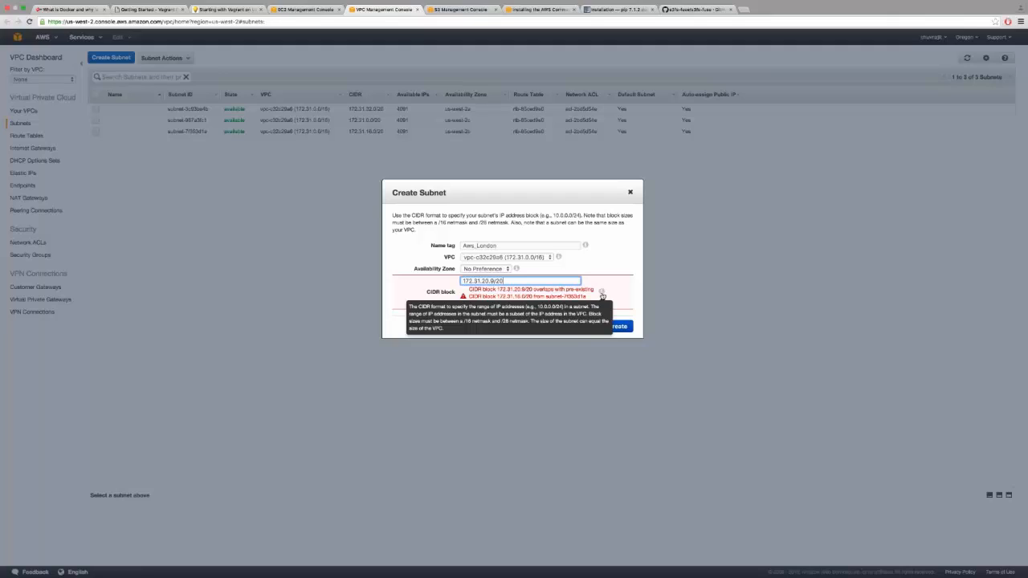
key("BackSpace")
key("BackSpace")
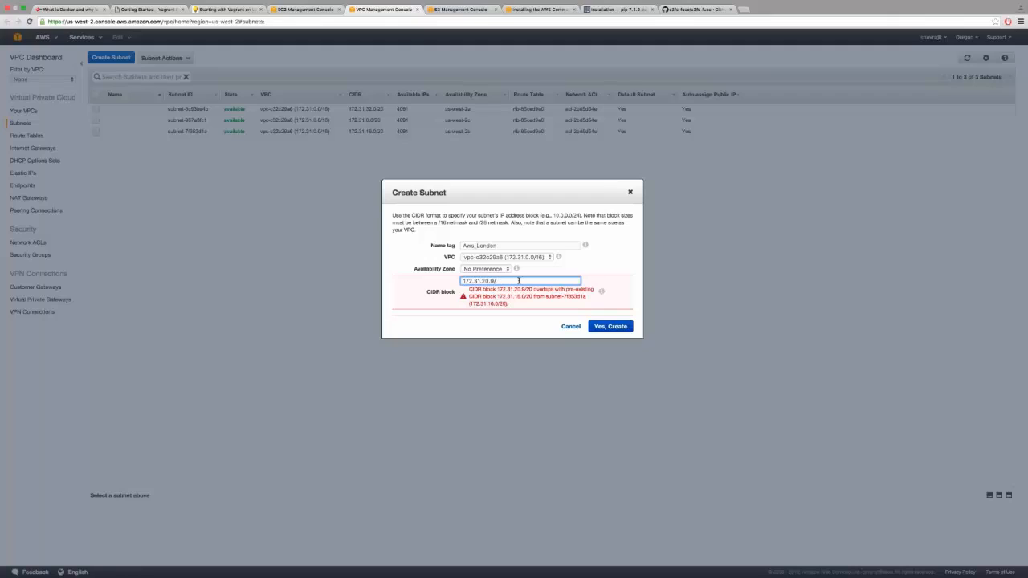
type("16")
left_click(610, 326)
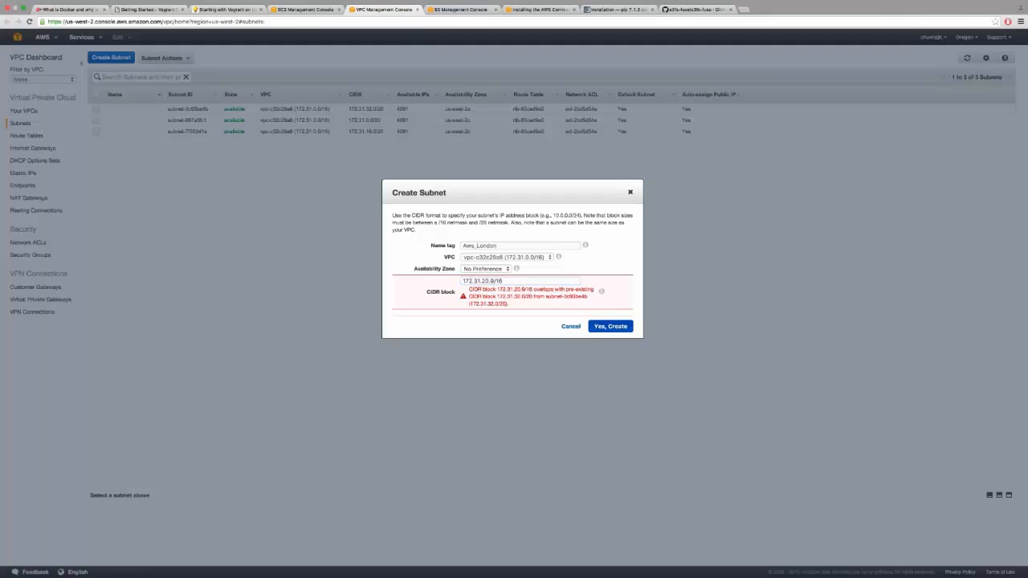
Try the CIDR block 172.31.33.0/20, recheck the VPC selection, and close the Create Subnet dialog.
left_click(607, 327)
left_click_drag(578, 290, 555, 289)
left_click(603, 292)
left_click(485, 281)
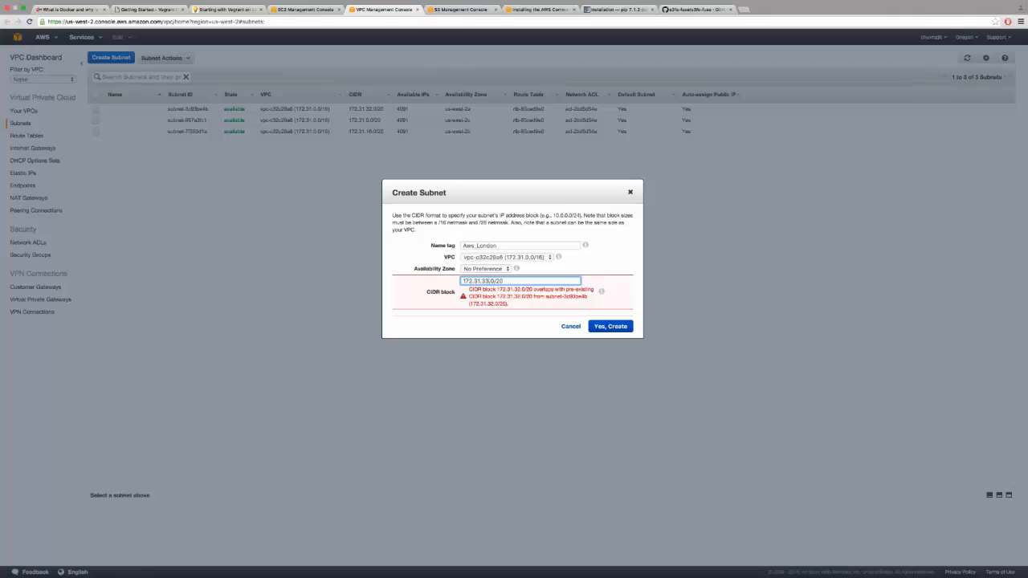
left_click(609, 327)
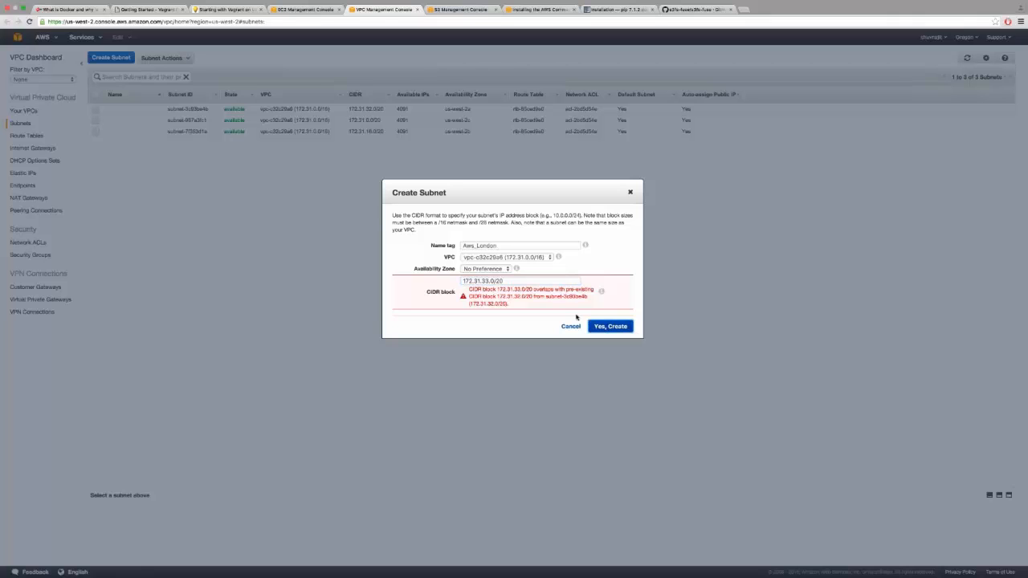
left_click(485, 257)
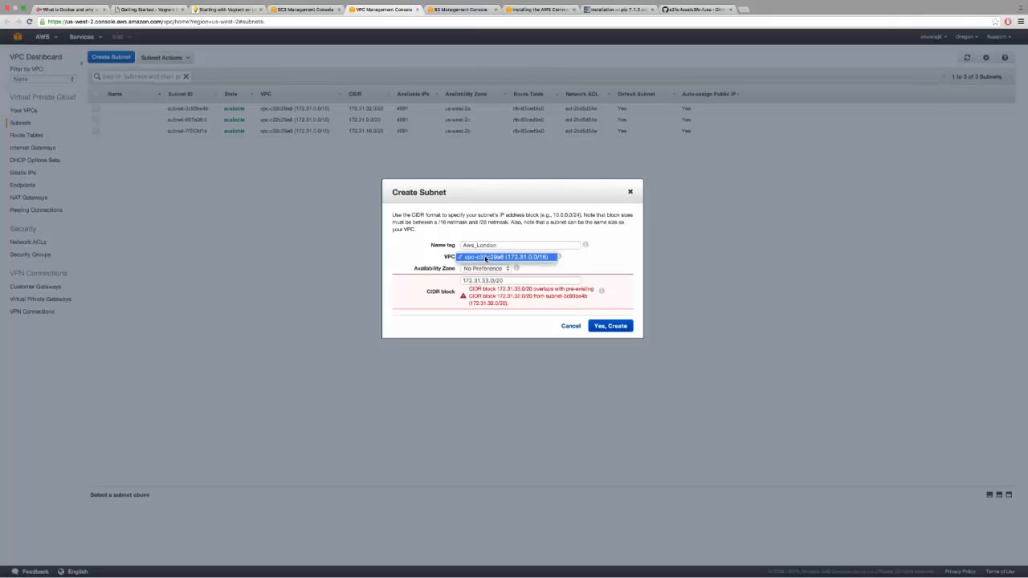
left_click(612, 264)
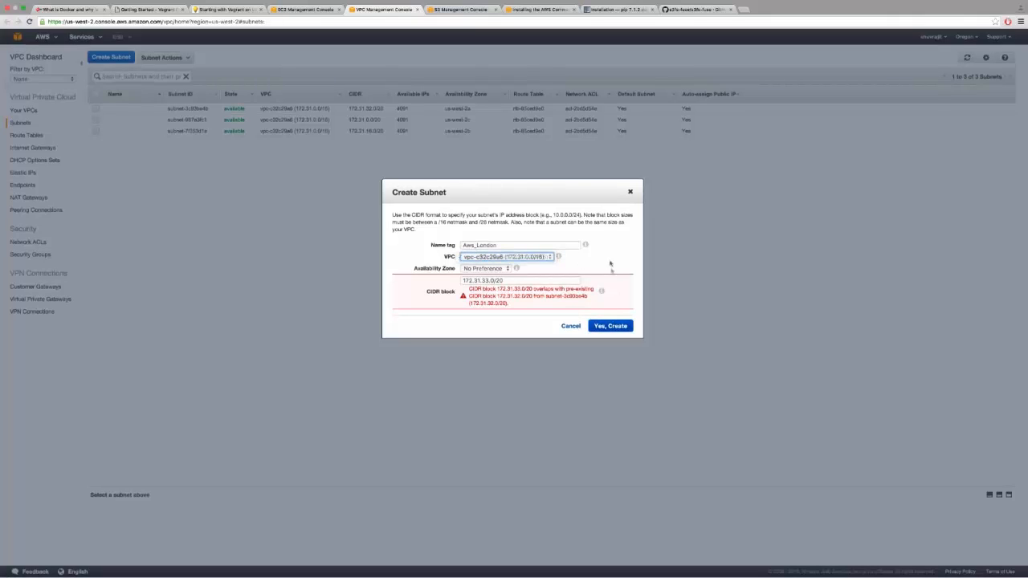
left_click(630, 192)
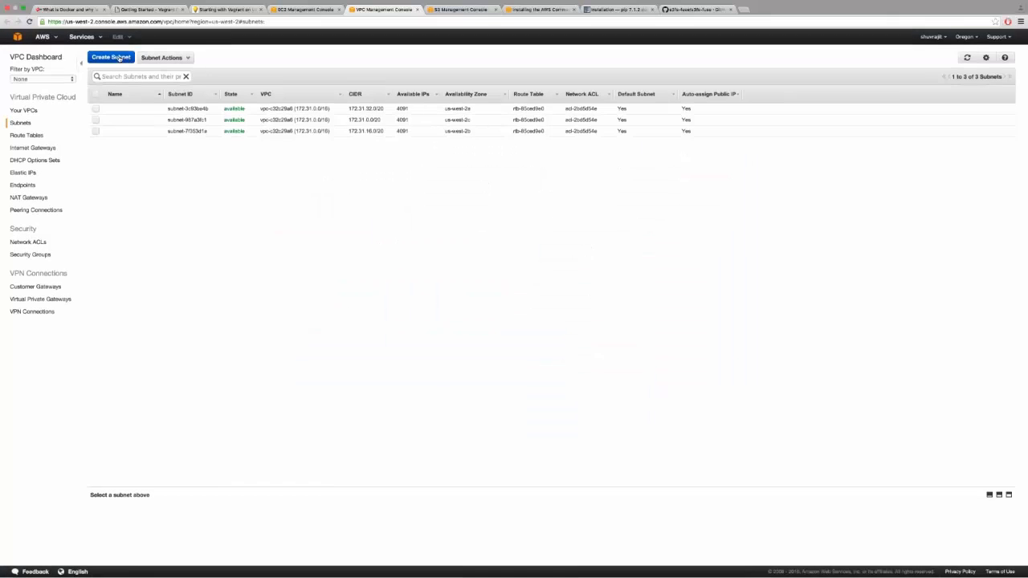
Try another subnet named Aws_ plus the user's name with CIDR block 172.31.1.0/16, then close the dialog.
left_click(126, 58)
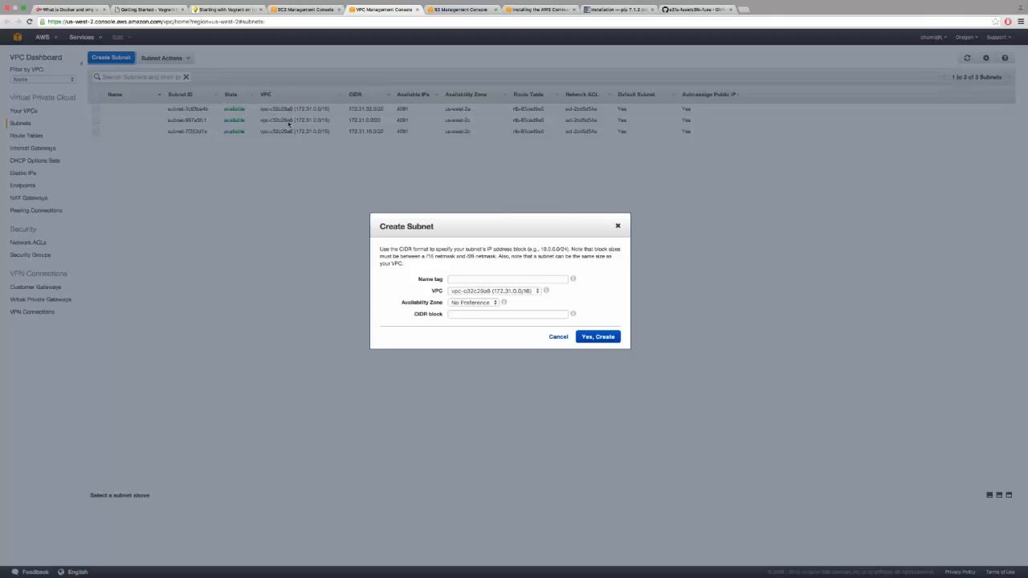
left_click(504, 279)
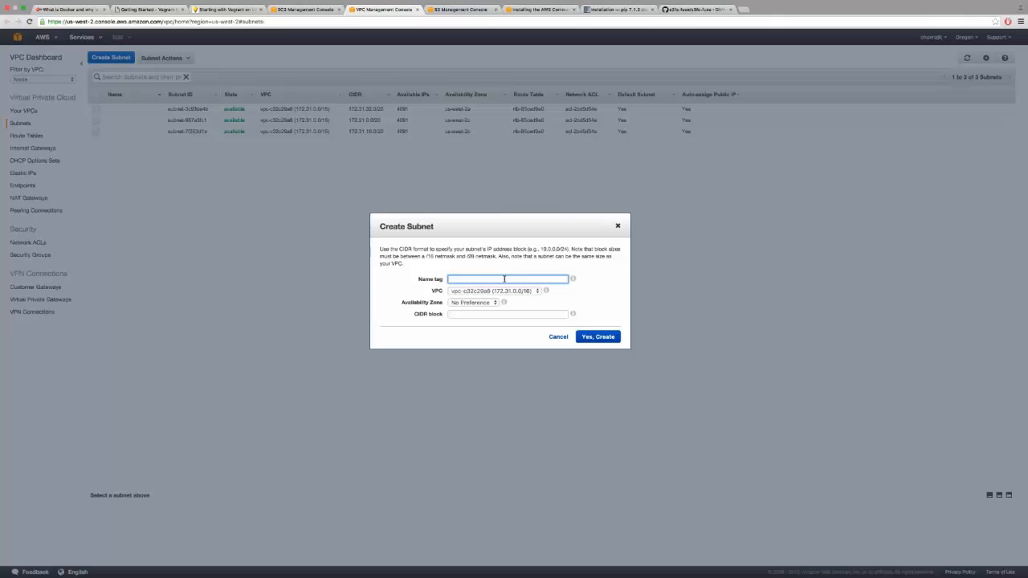
type("Aws")
type("_Shuvrajit")
left_click(507, 314)
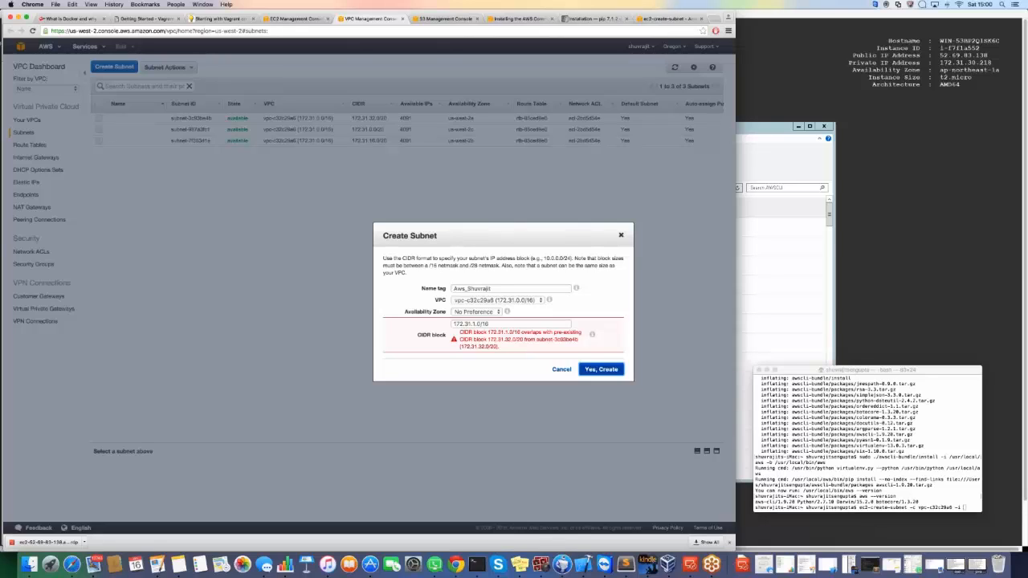
left_click(621, 235)
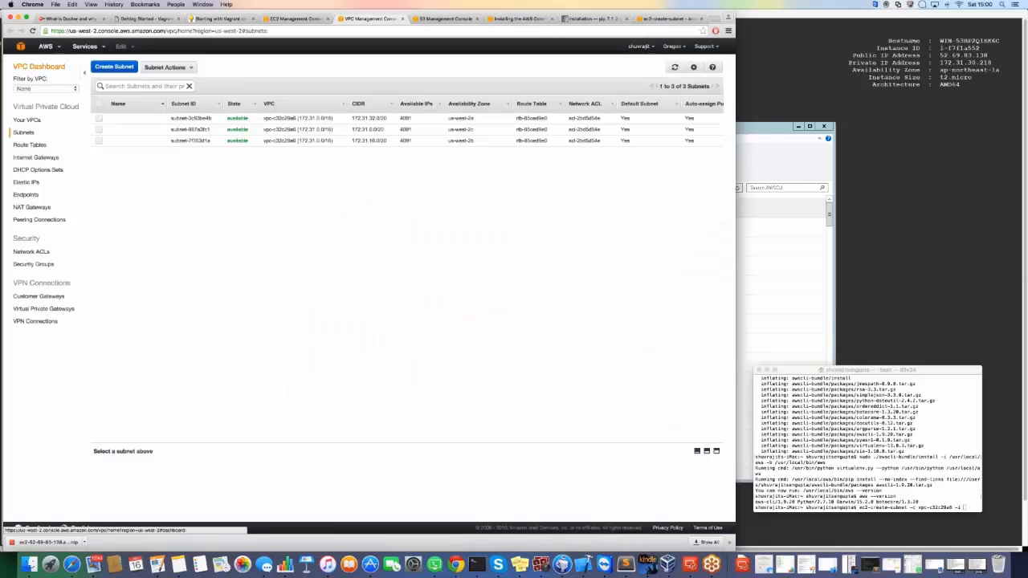
Open the VPC Dashboard, go to the list of VPCs, and select the default VPC.
left_click(38, 66)
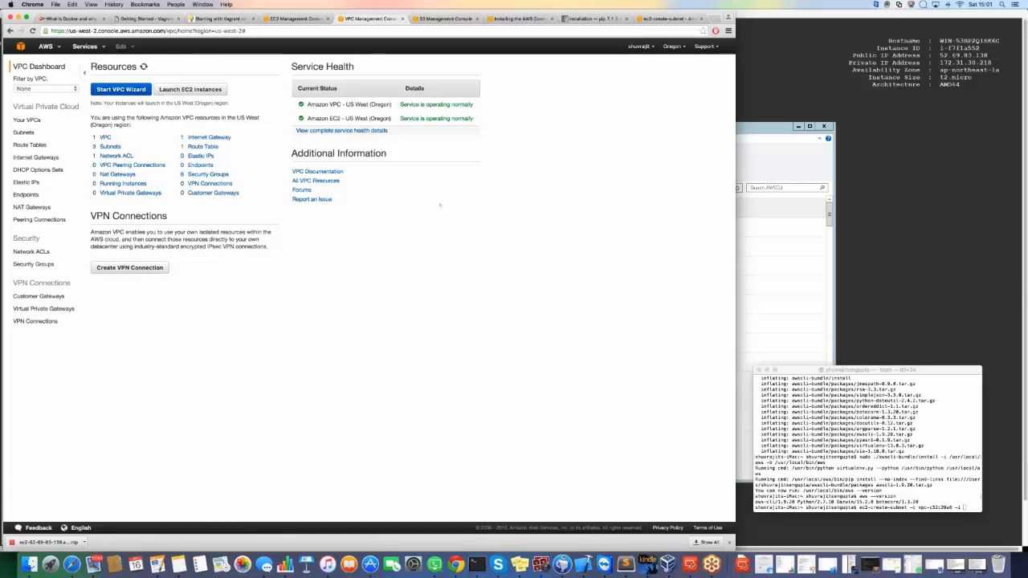
left_click(105, 138)
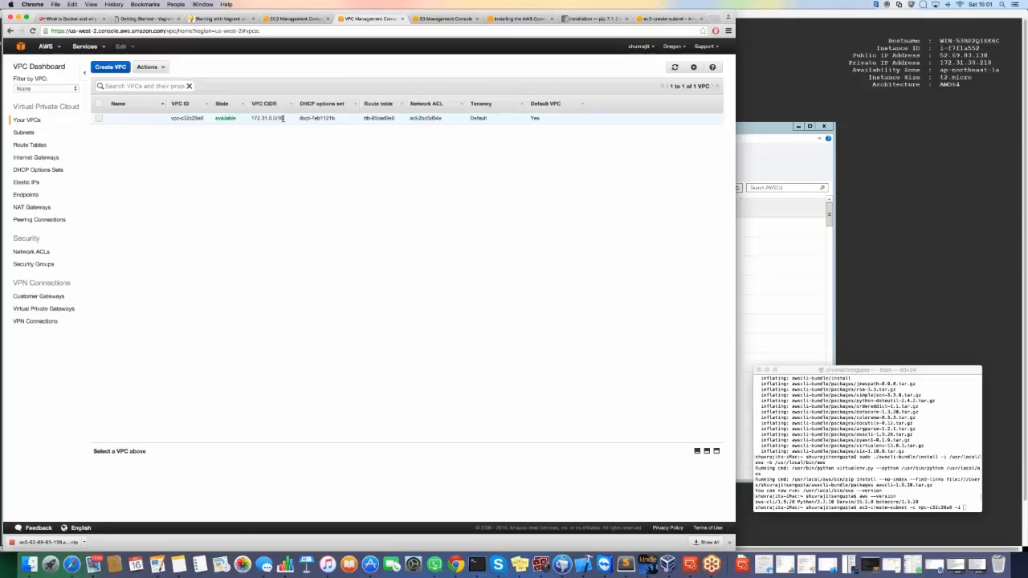
left_click(99, 118)
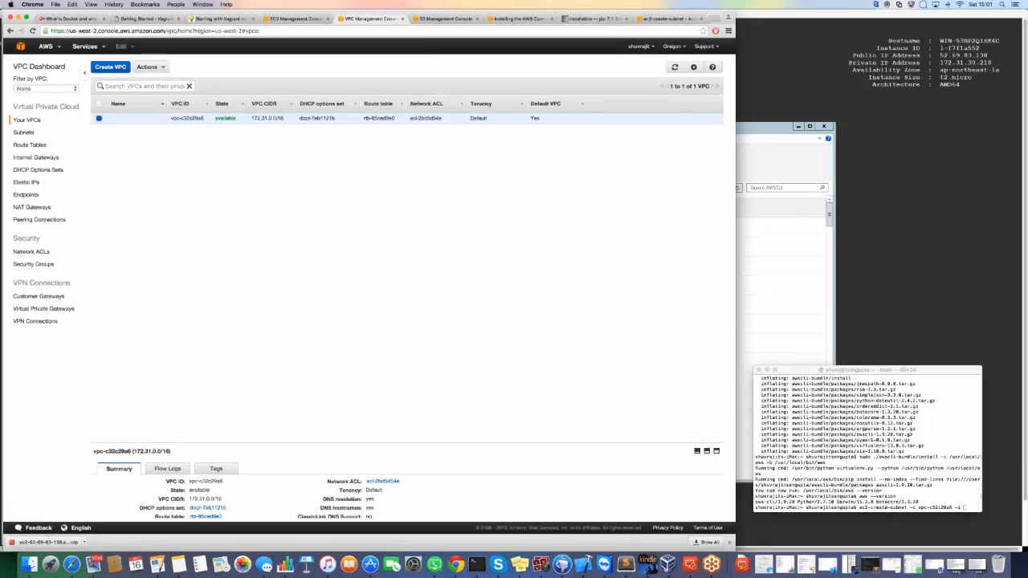
Open the default VPC's DHCP options set editor and cancel without changes.
left_click(161, 67)
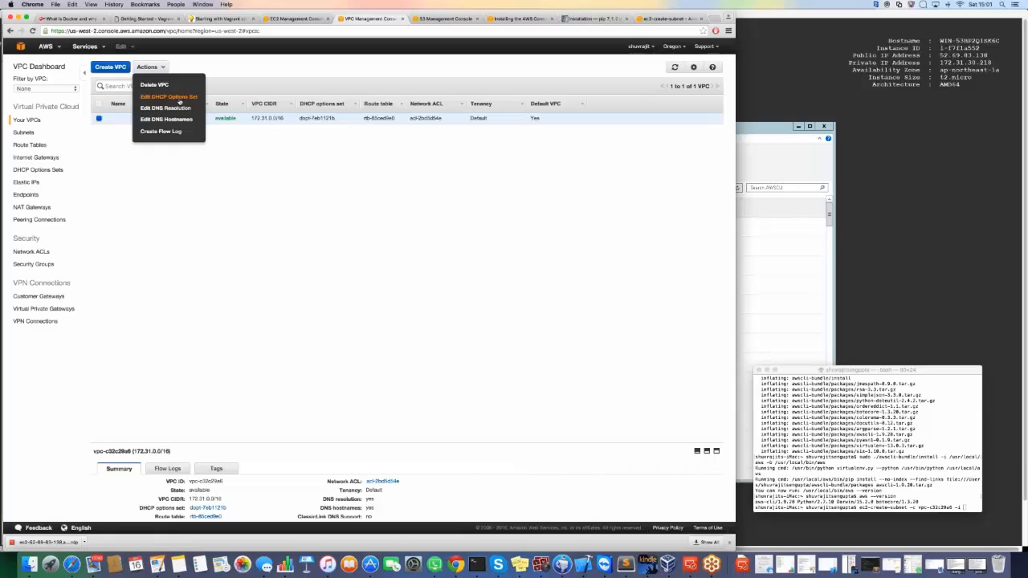
left_click(180, 100)
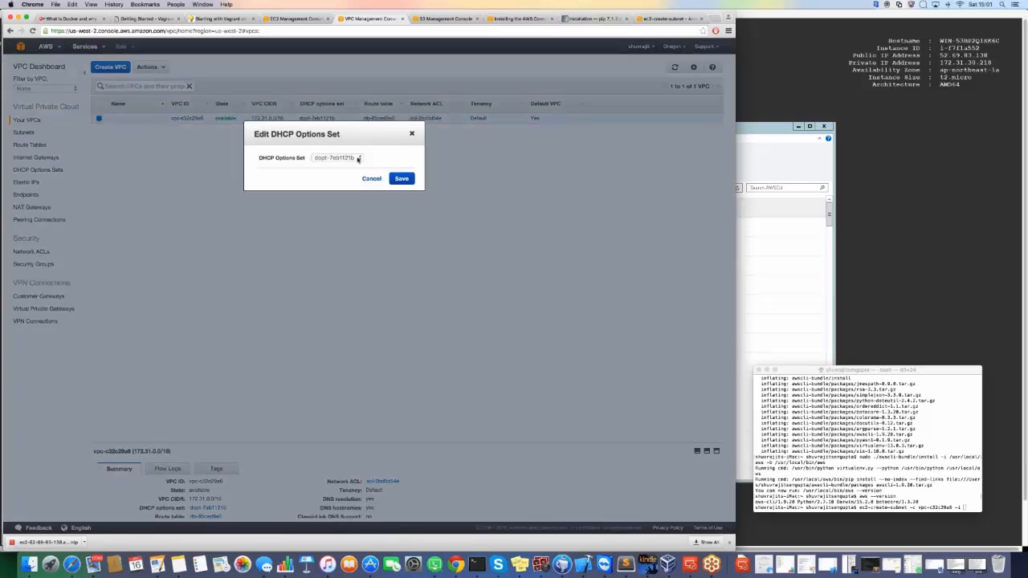
left_click(358, 159)
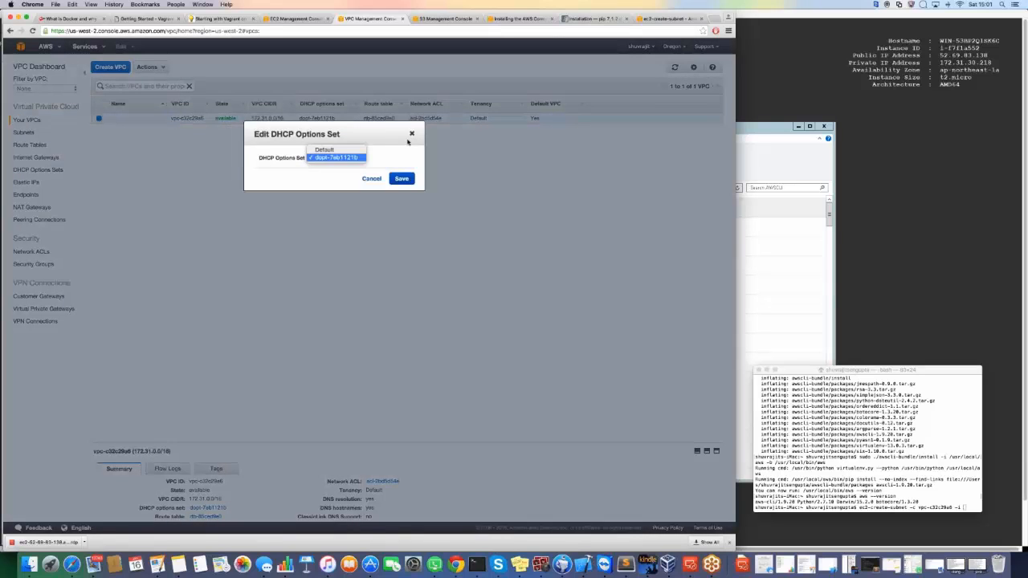
left_click(379, 181)
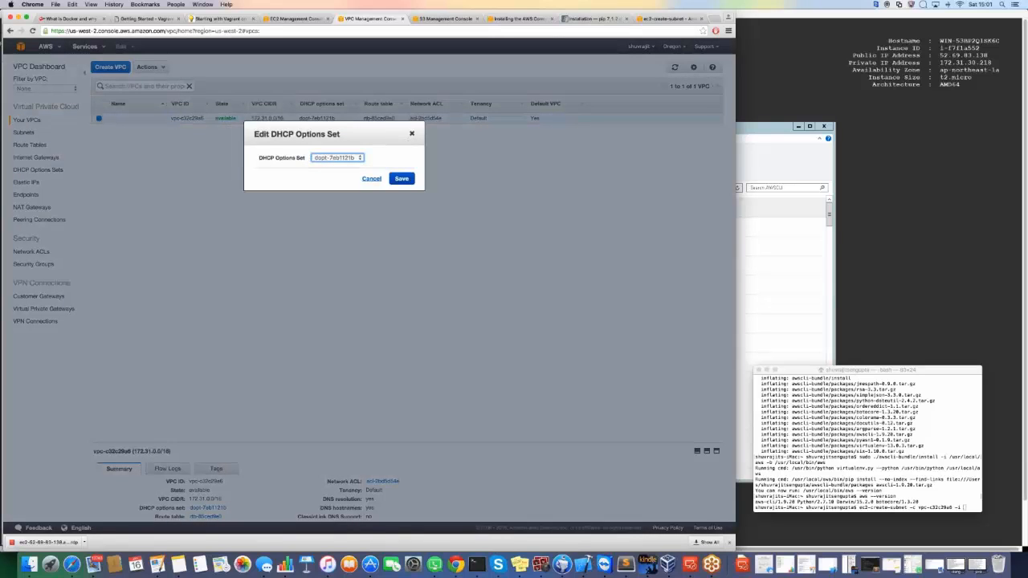
left_click(371, 178)
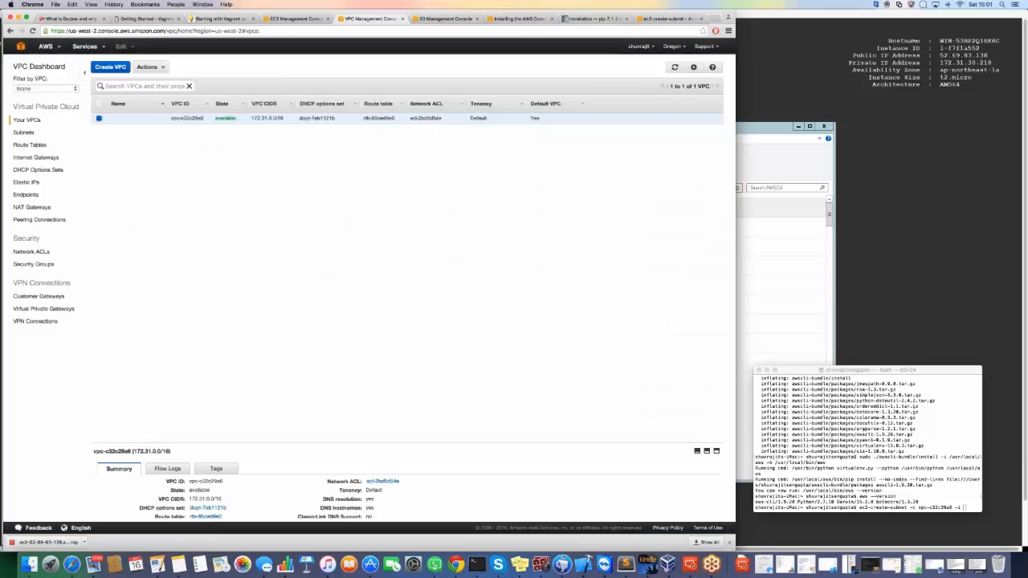
Open the VPC's DNS resolution and DNS hostnames settings and close both without changes.
left_click(149, 67)
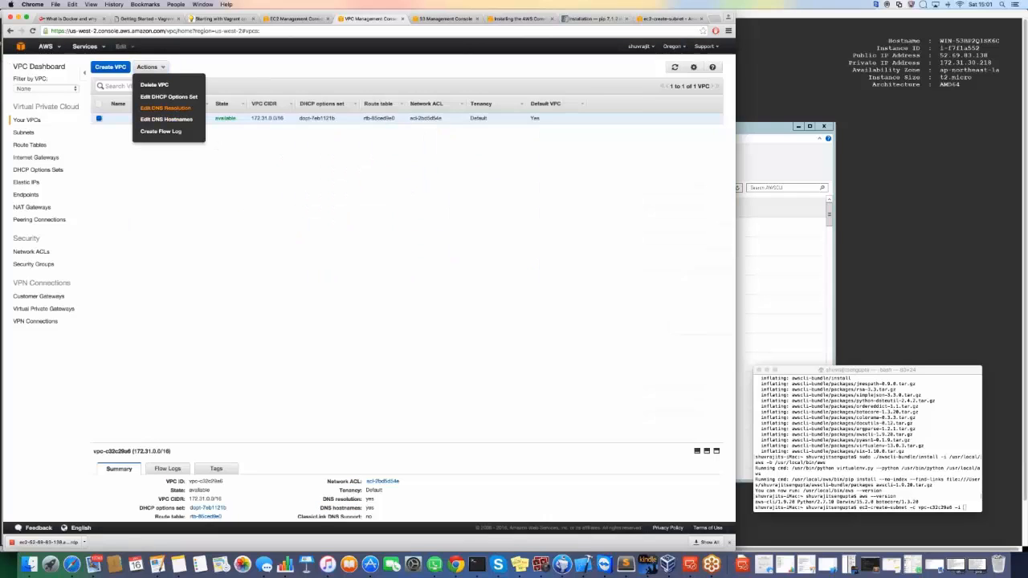
left_click(165, 108)
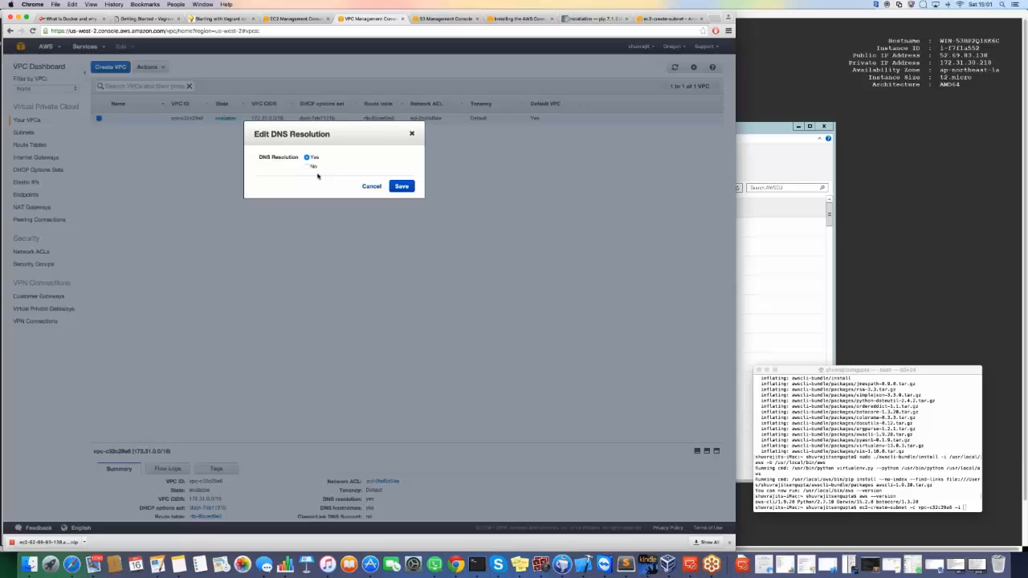
left_click(411, 135)
left_click(151, 67)
left_click(166, 119)
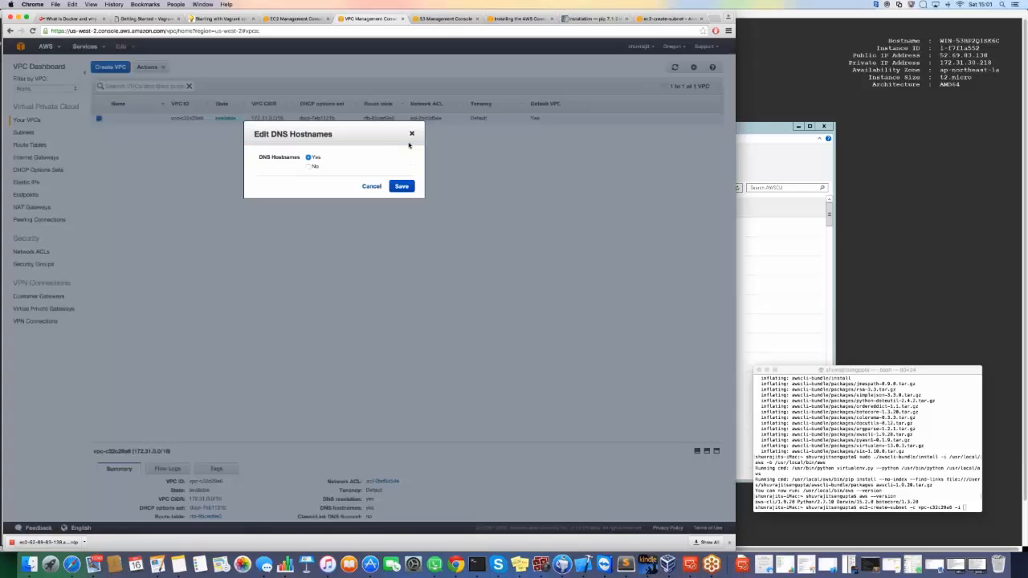
left_click(411, 134)
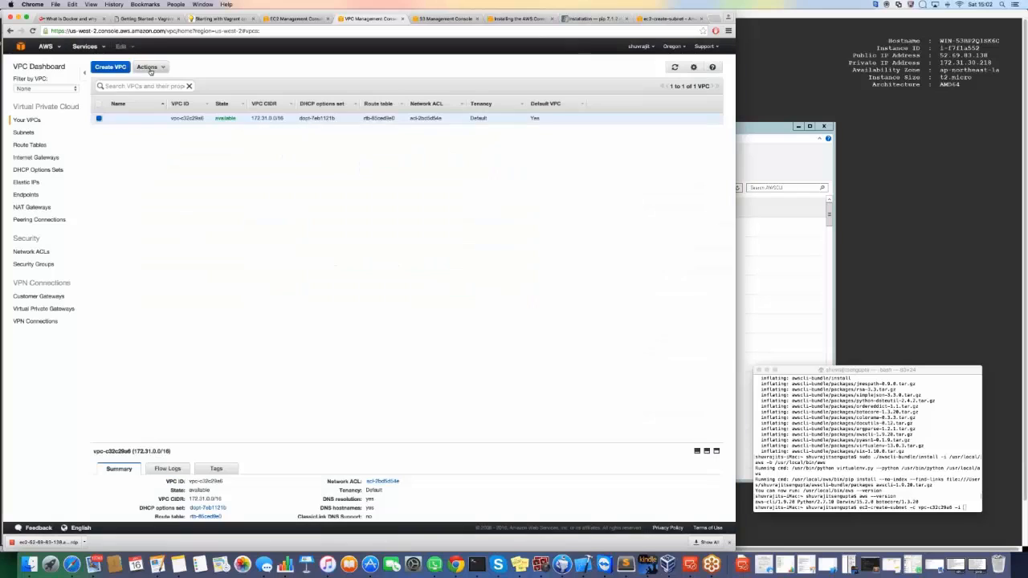
Start a new VPC named Aws_ plus the user's name and VPC, with CIDR block 192.0.0.0/16.
left_click(103, 70)
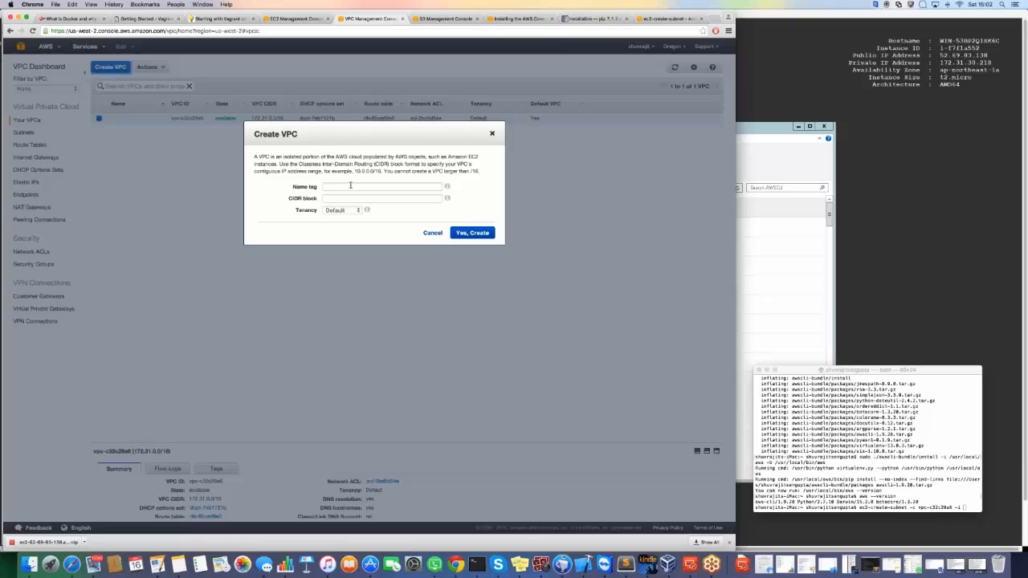
left_click(365, 186)
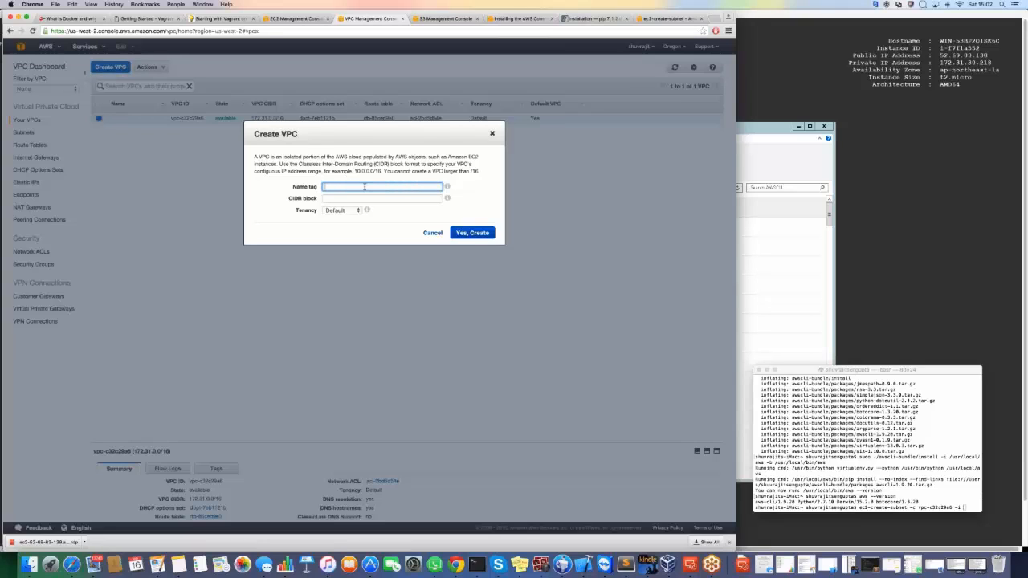
type("Aws_ShuvrajitVPC")
left_click(350, 197)
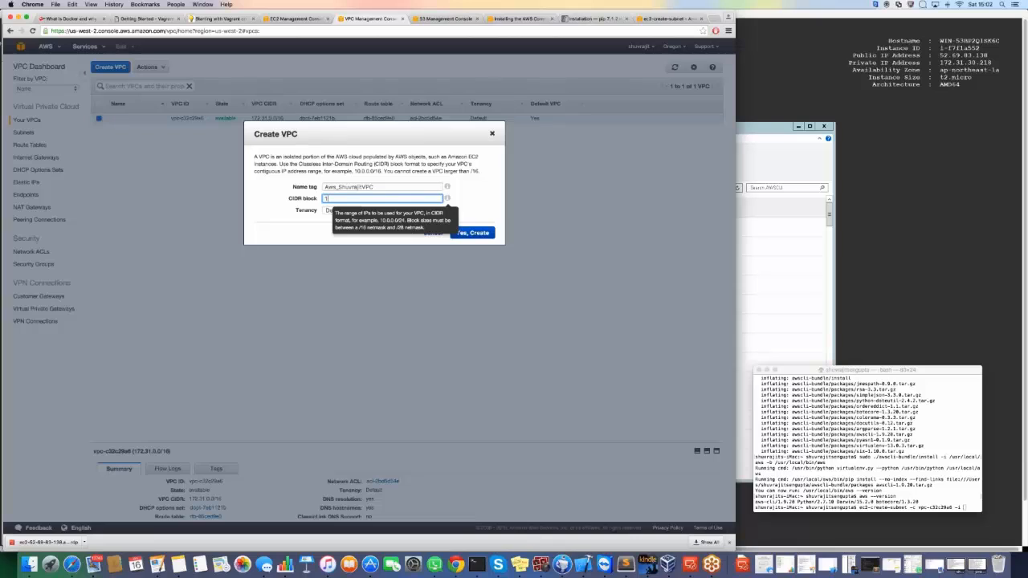
type("72")
key("BackSpace")
key("BackSpace")
type("9")
type("2.0.0.0/16")
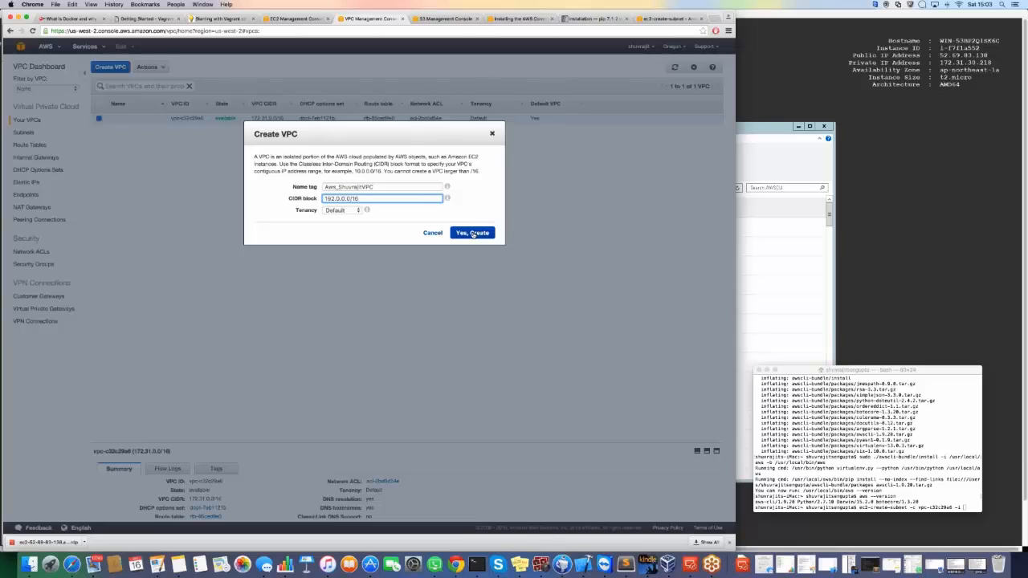
Keep the VPC's tenancy at Default and create the VPC.
left_click(359, 212)
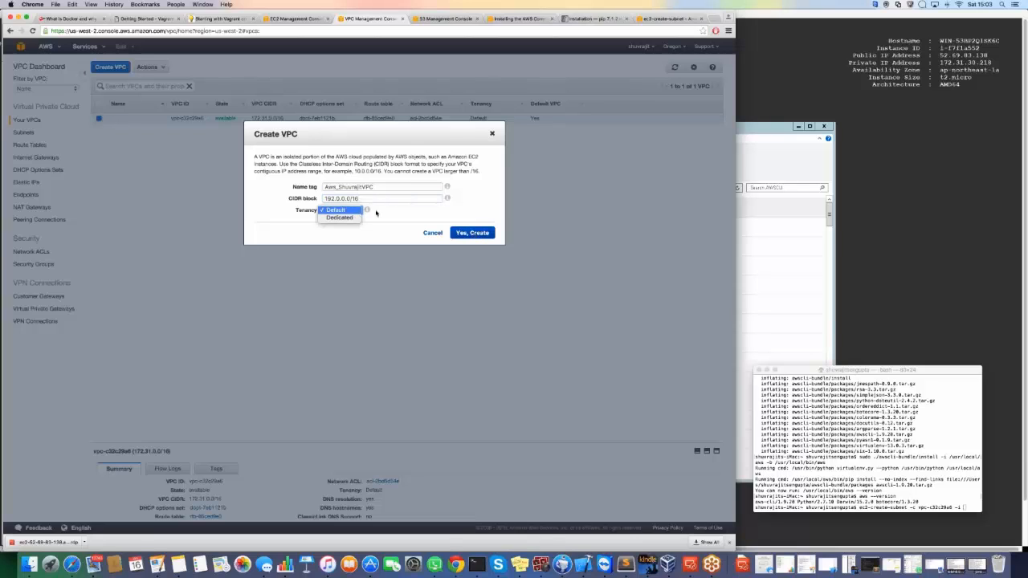
left_click(397, 214)
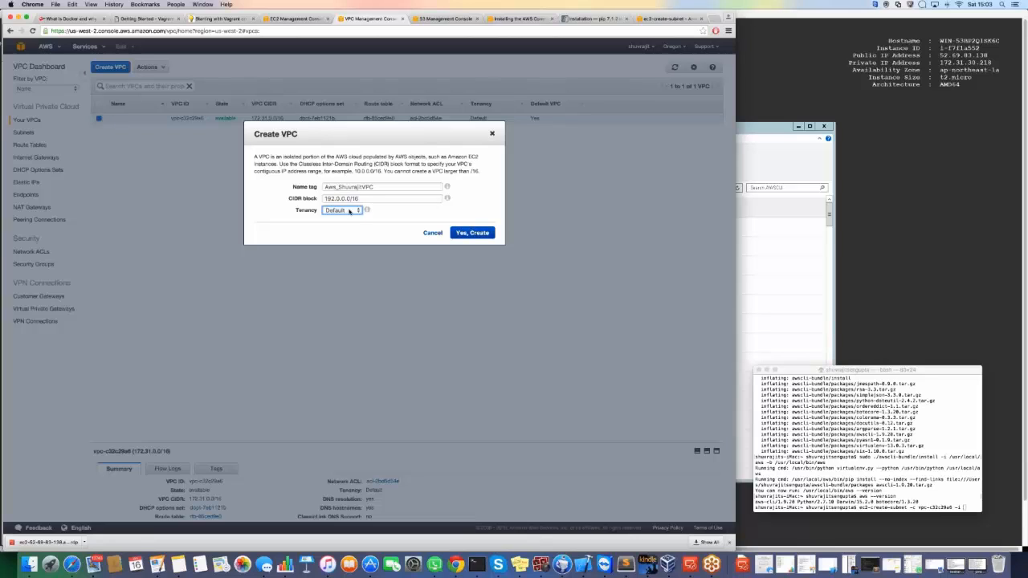
left_click(349, 210)
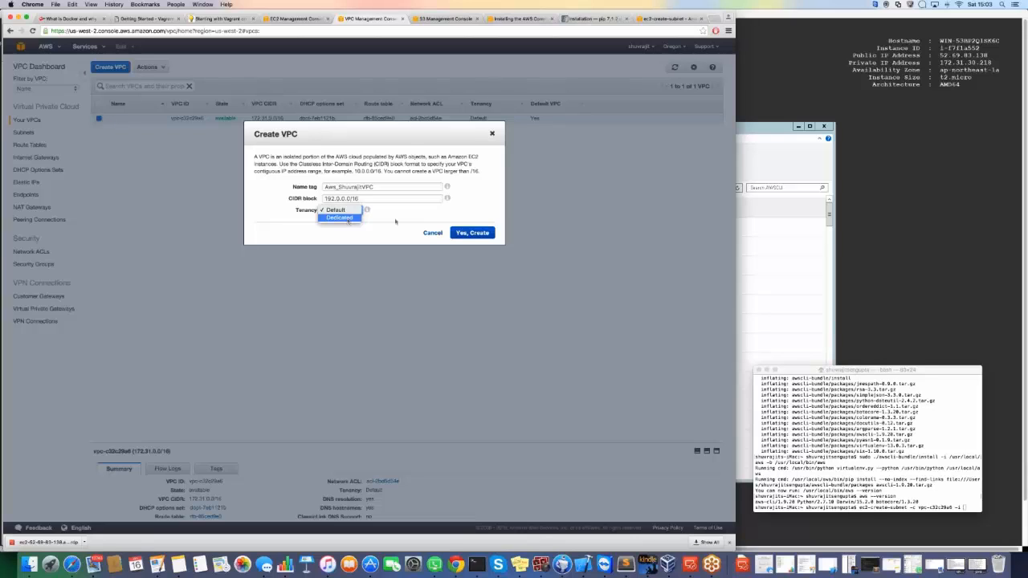
left_click(395, 221)
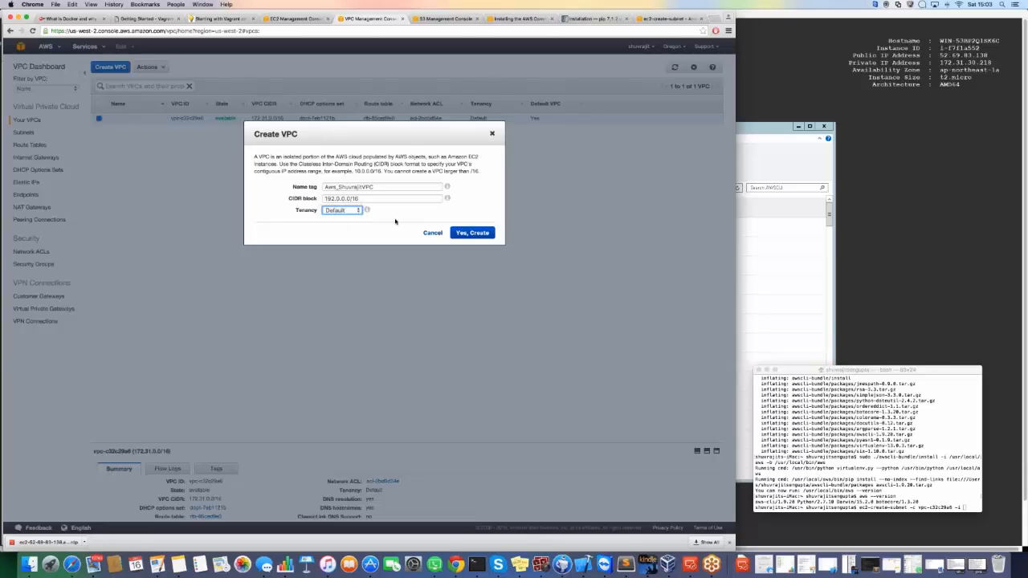
left_click(352, 211)
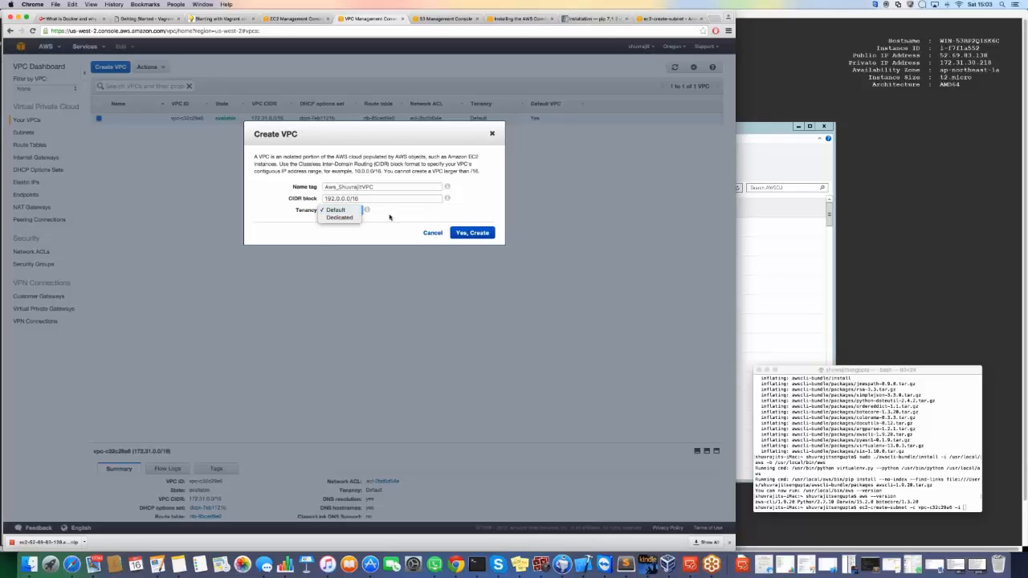
left_click(390, 217)
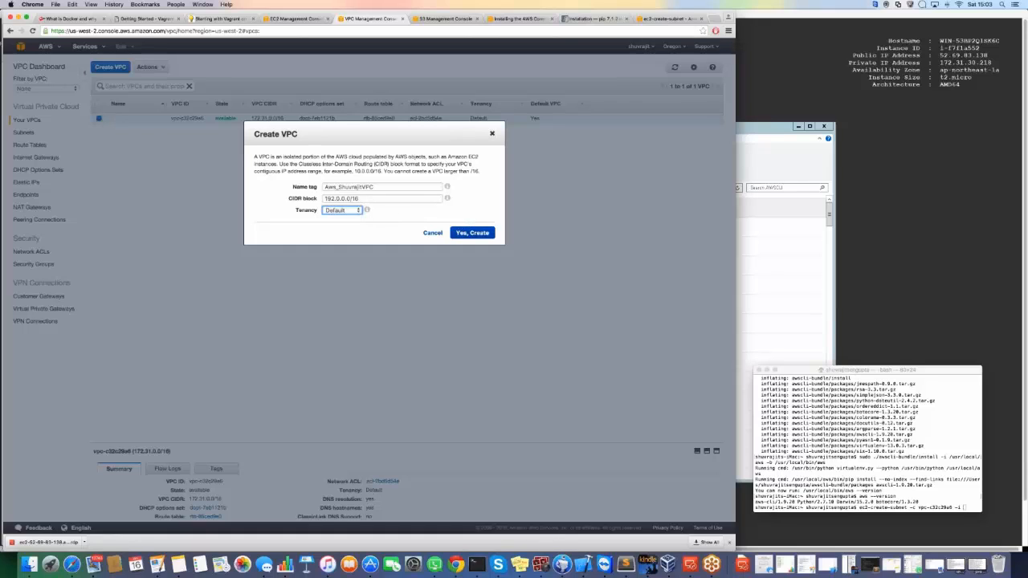
left_click(473, 233)
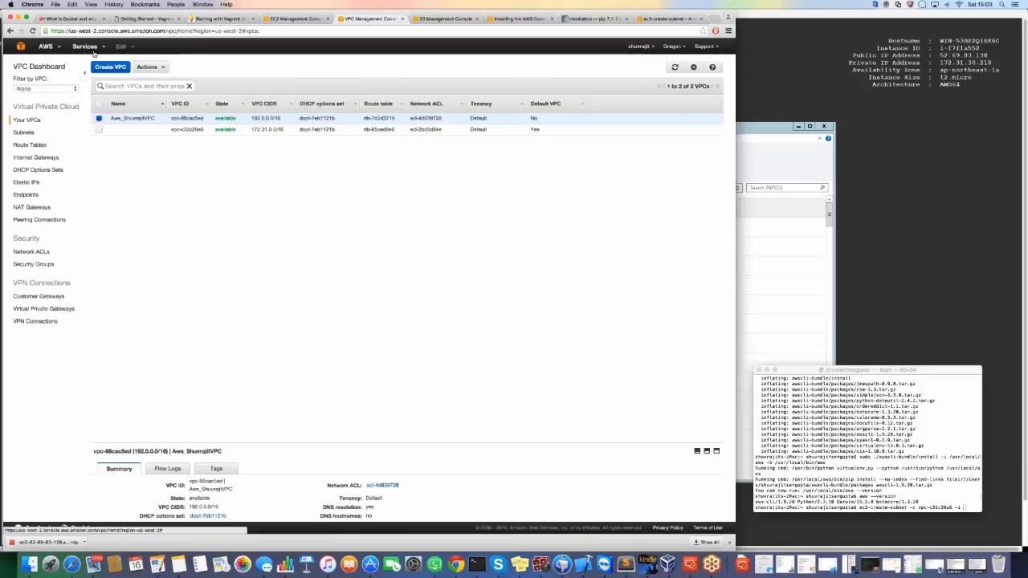
left_click(151, 68)
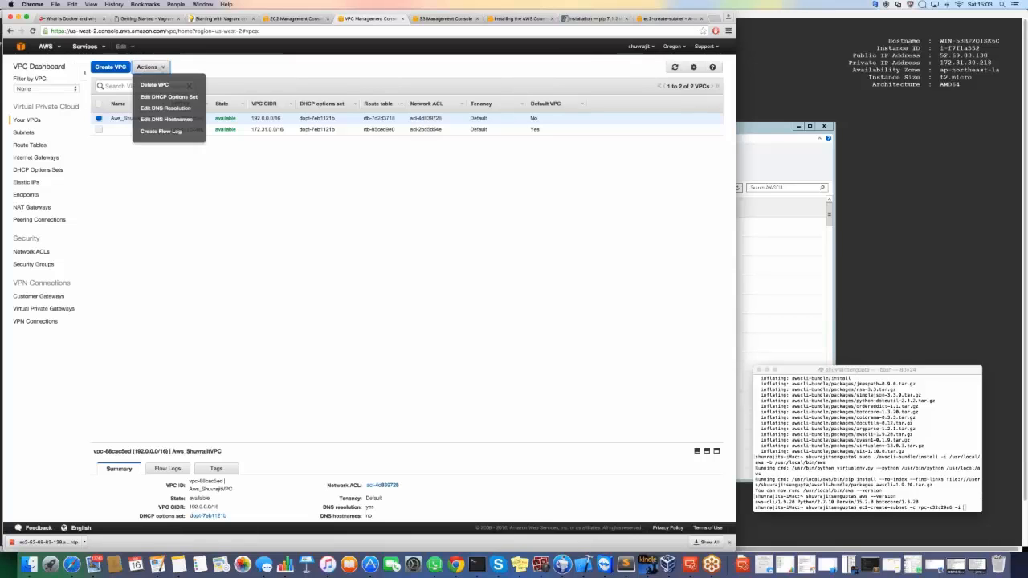
left_click(151, 67)
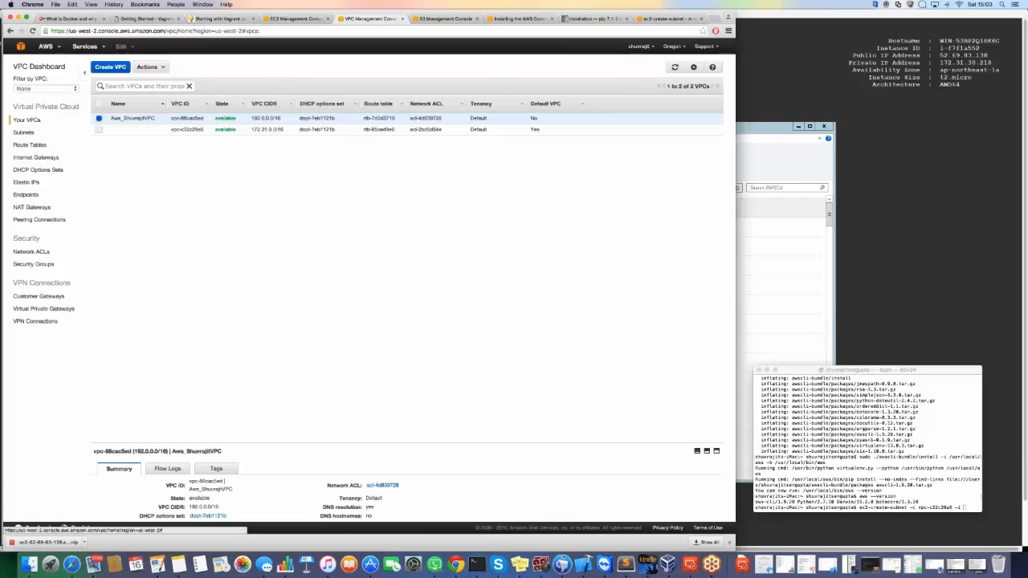
Start a new subnet named Aws_ plus the user's name and Subnet.
left_click(39, 66)
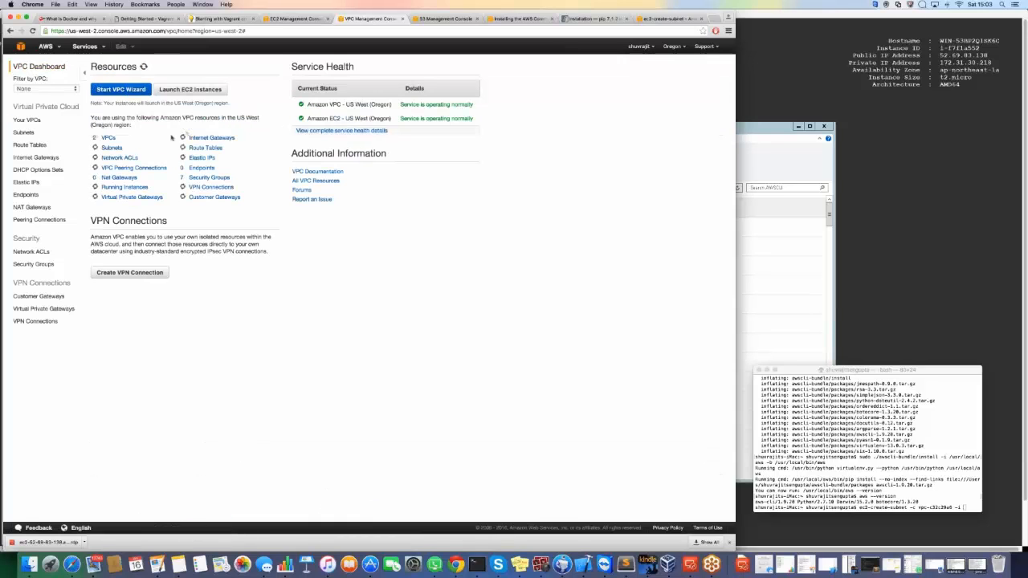
left_click(112, 147)
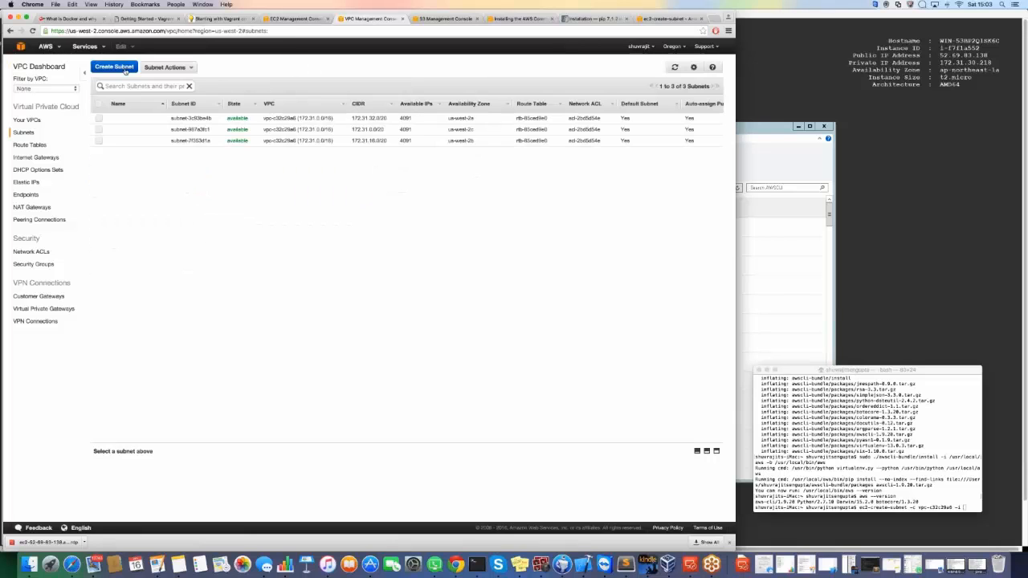
left_click(125, 70)
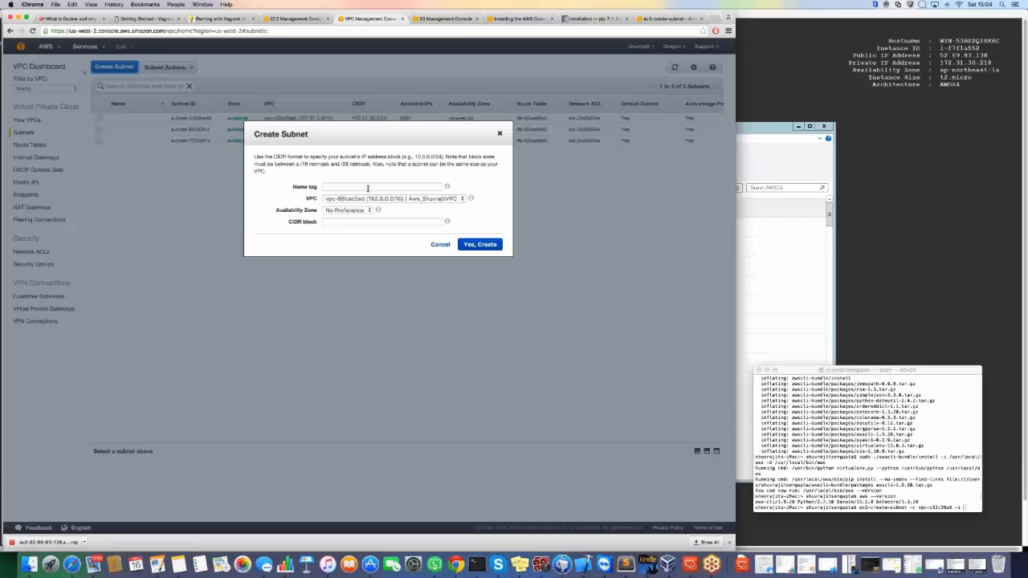
left_click(367, 188)
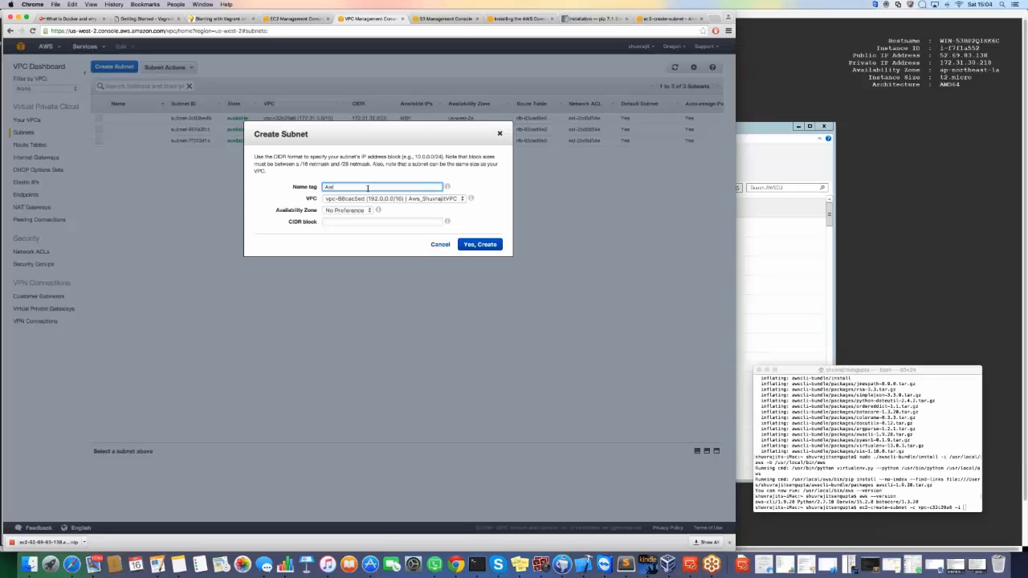
type("Aws_ShuvrajitS")
type("ubnet")
Assign the subnet to the custom Aws VPC with CIDR block 192.0.0.0/16 and create it.
left_click(391, 199)
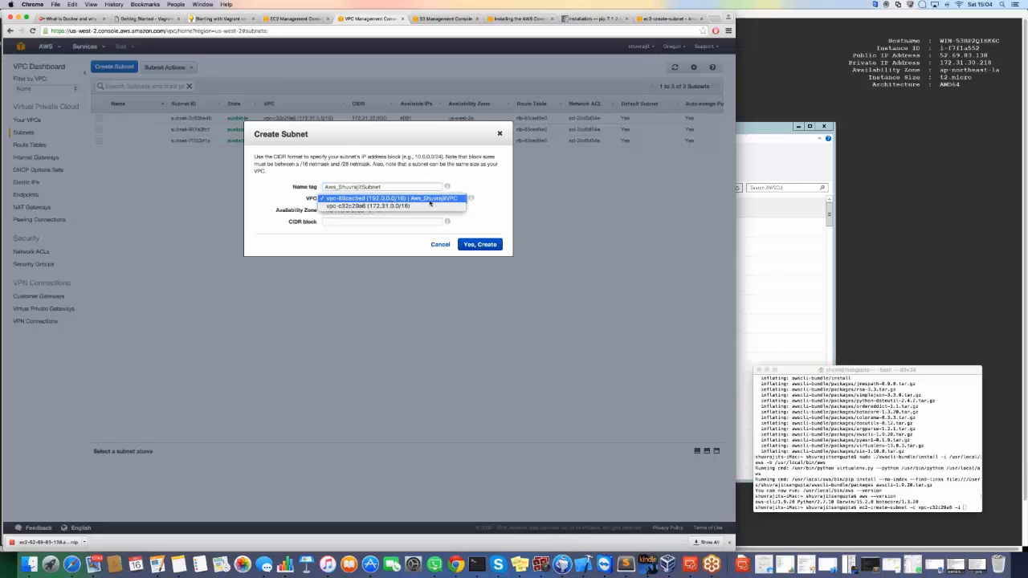
left_click(430, 202)
left_click(385, 220)
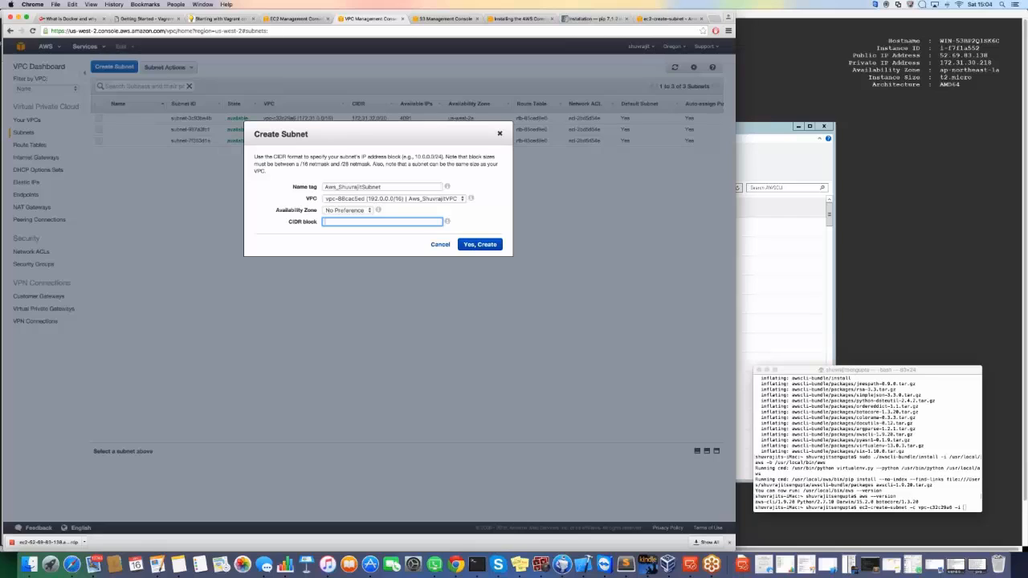
type("192.0.0.1/16")
key("BackSpace")
type("0")
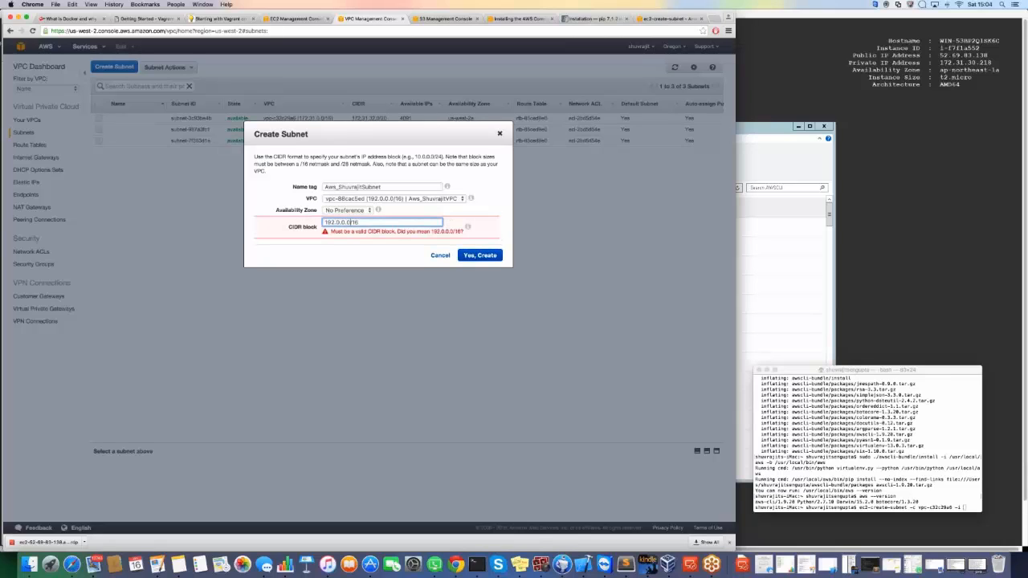
key("Return")
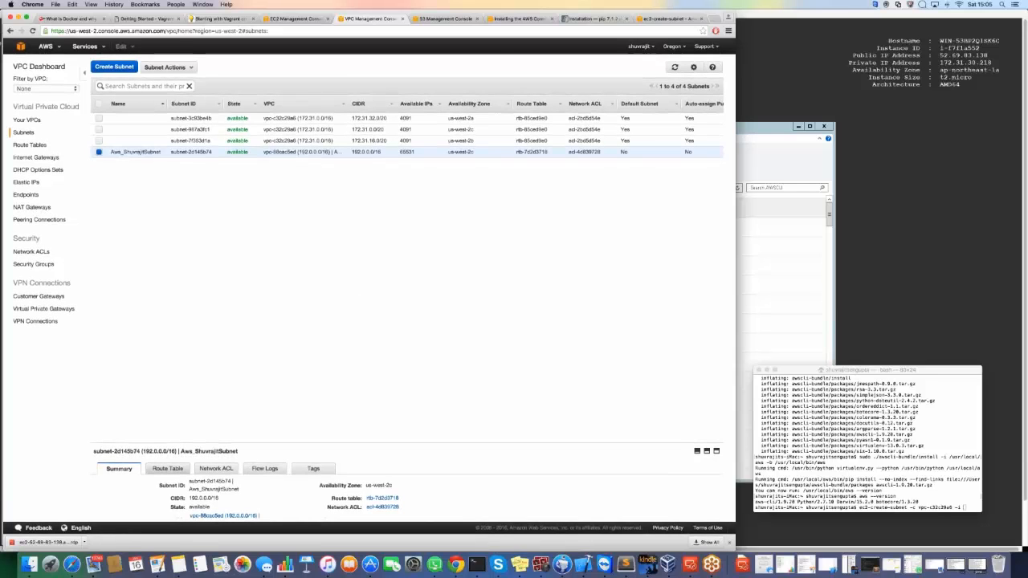
Examine the new subnet's summary, route table, network ACL and flow logs details.
scroll(402, 482, "down", 2)
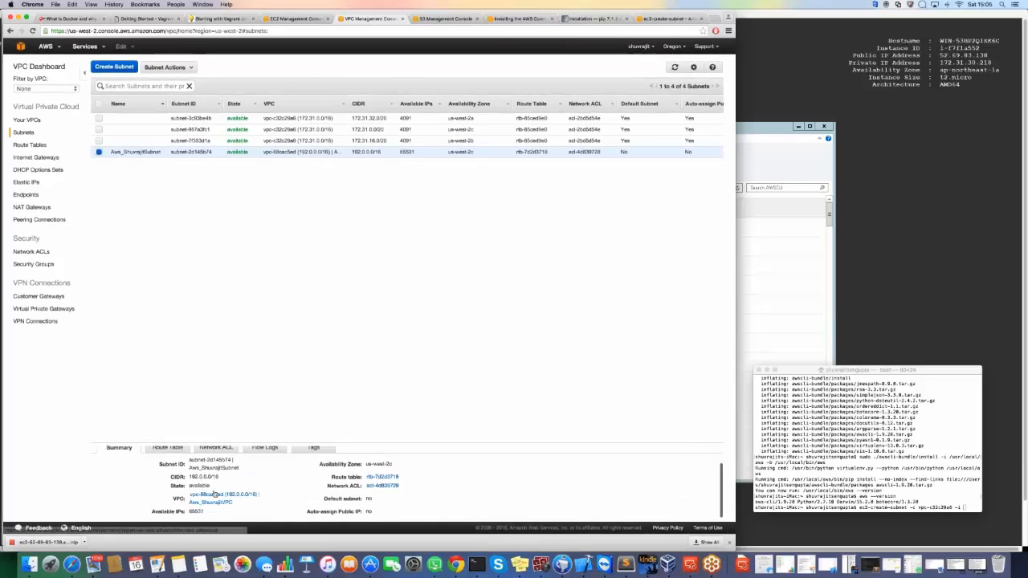
left_click_drag(407, 443, 407, 306)
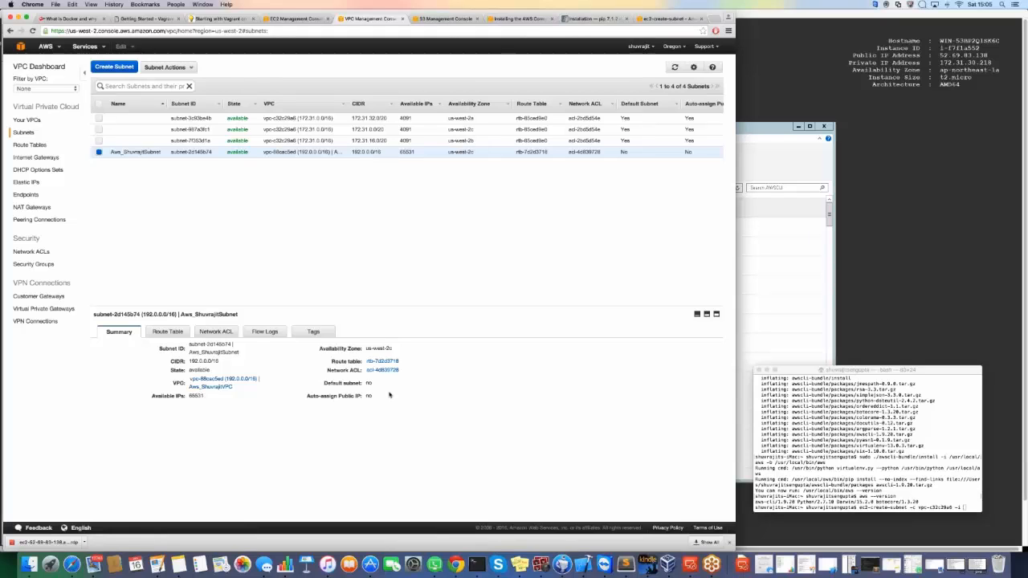
left_click(168, 332)
left_click(221, 333)
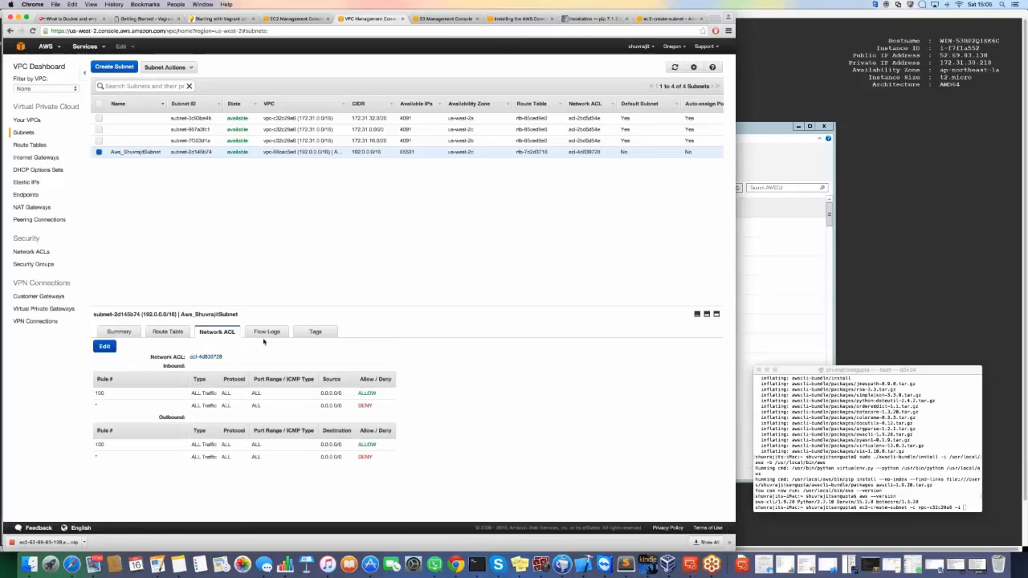
left_click(267, 332)
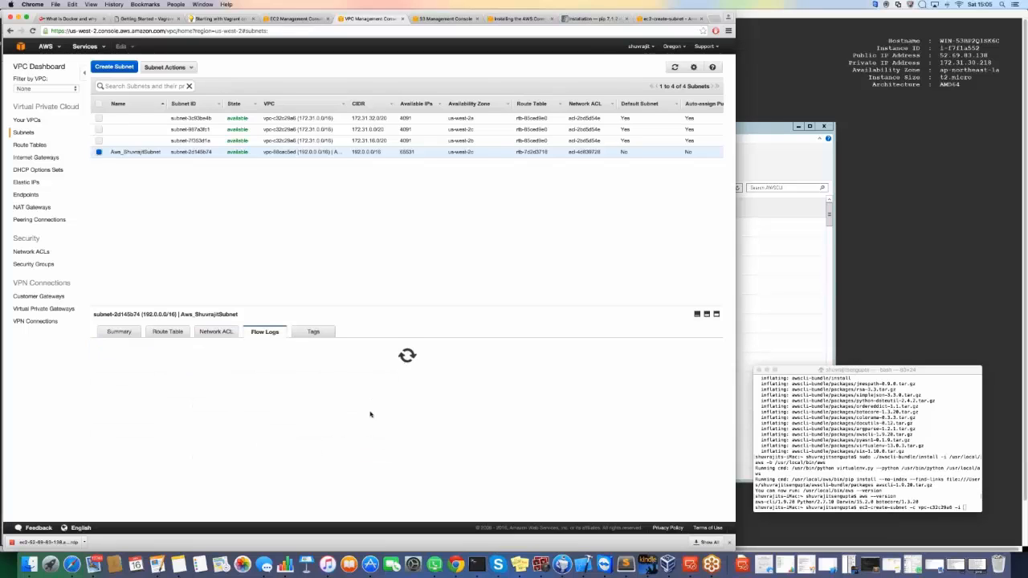